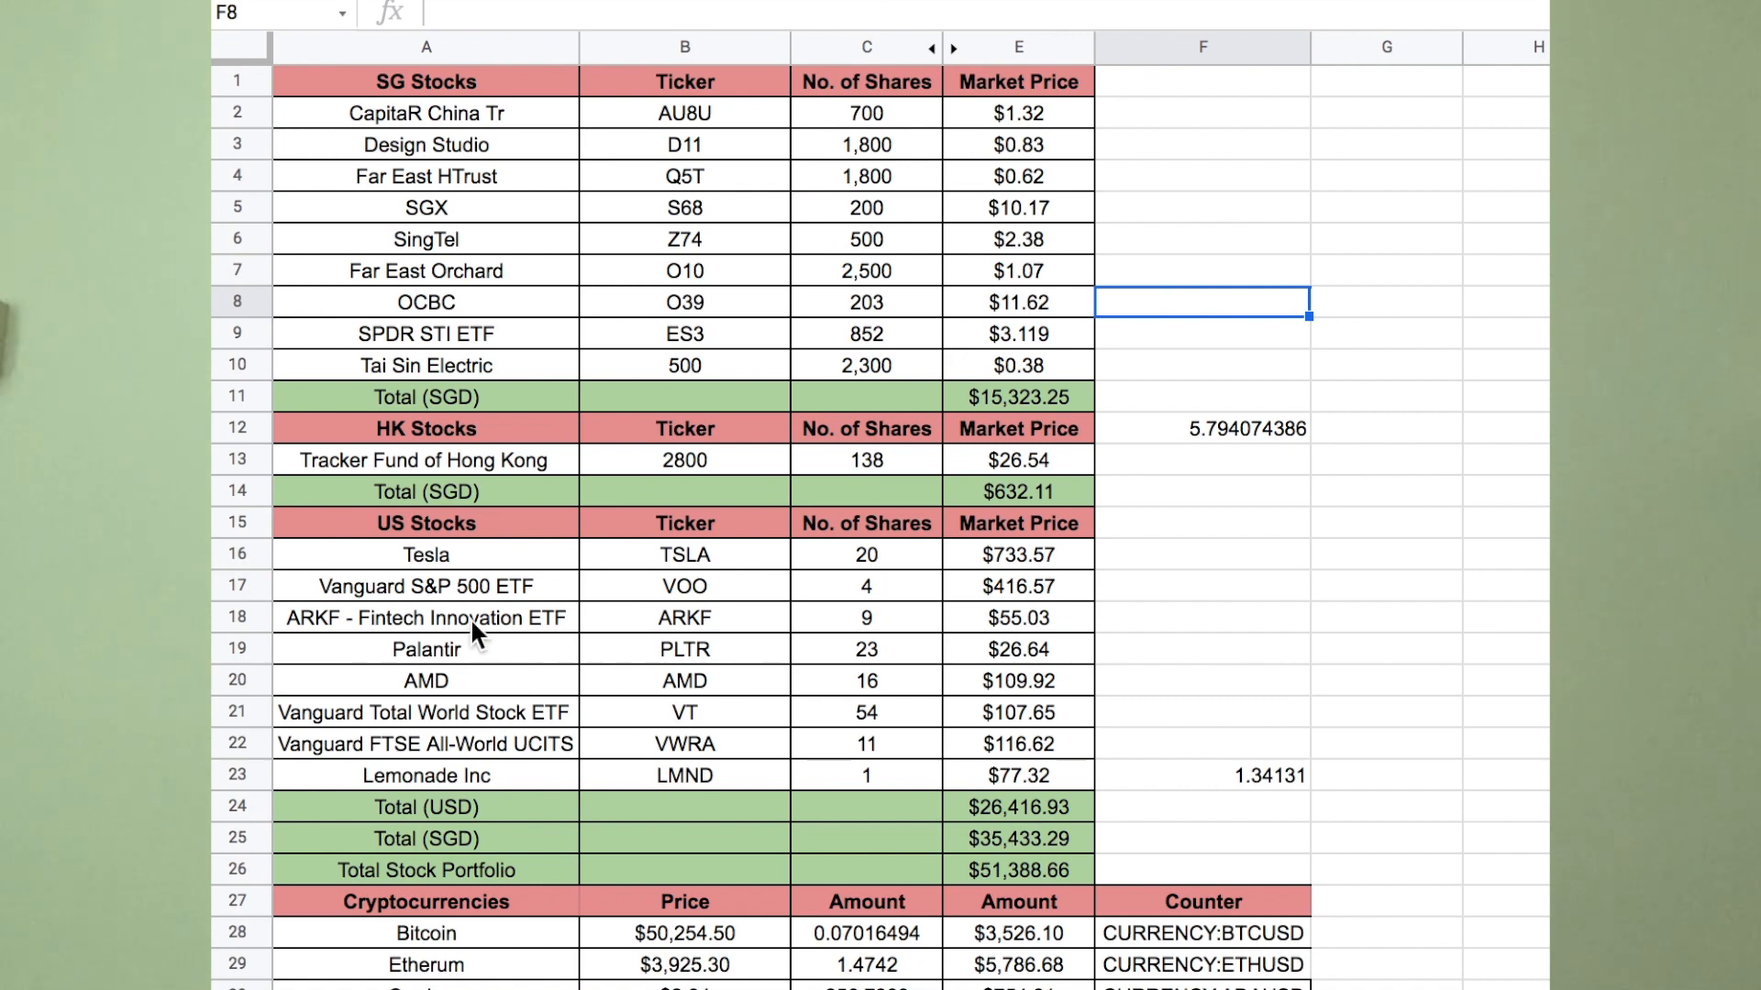
Review the HK and US section total rows and their SGD totals.
left_click(485, 490)
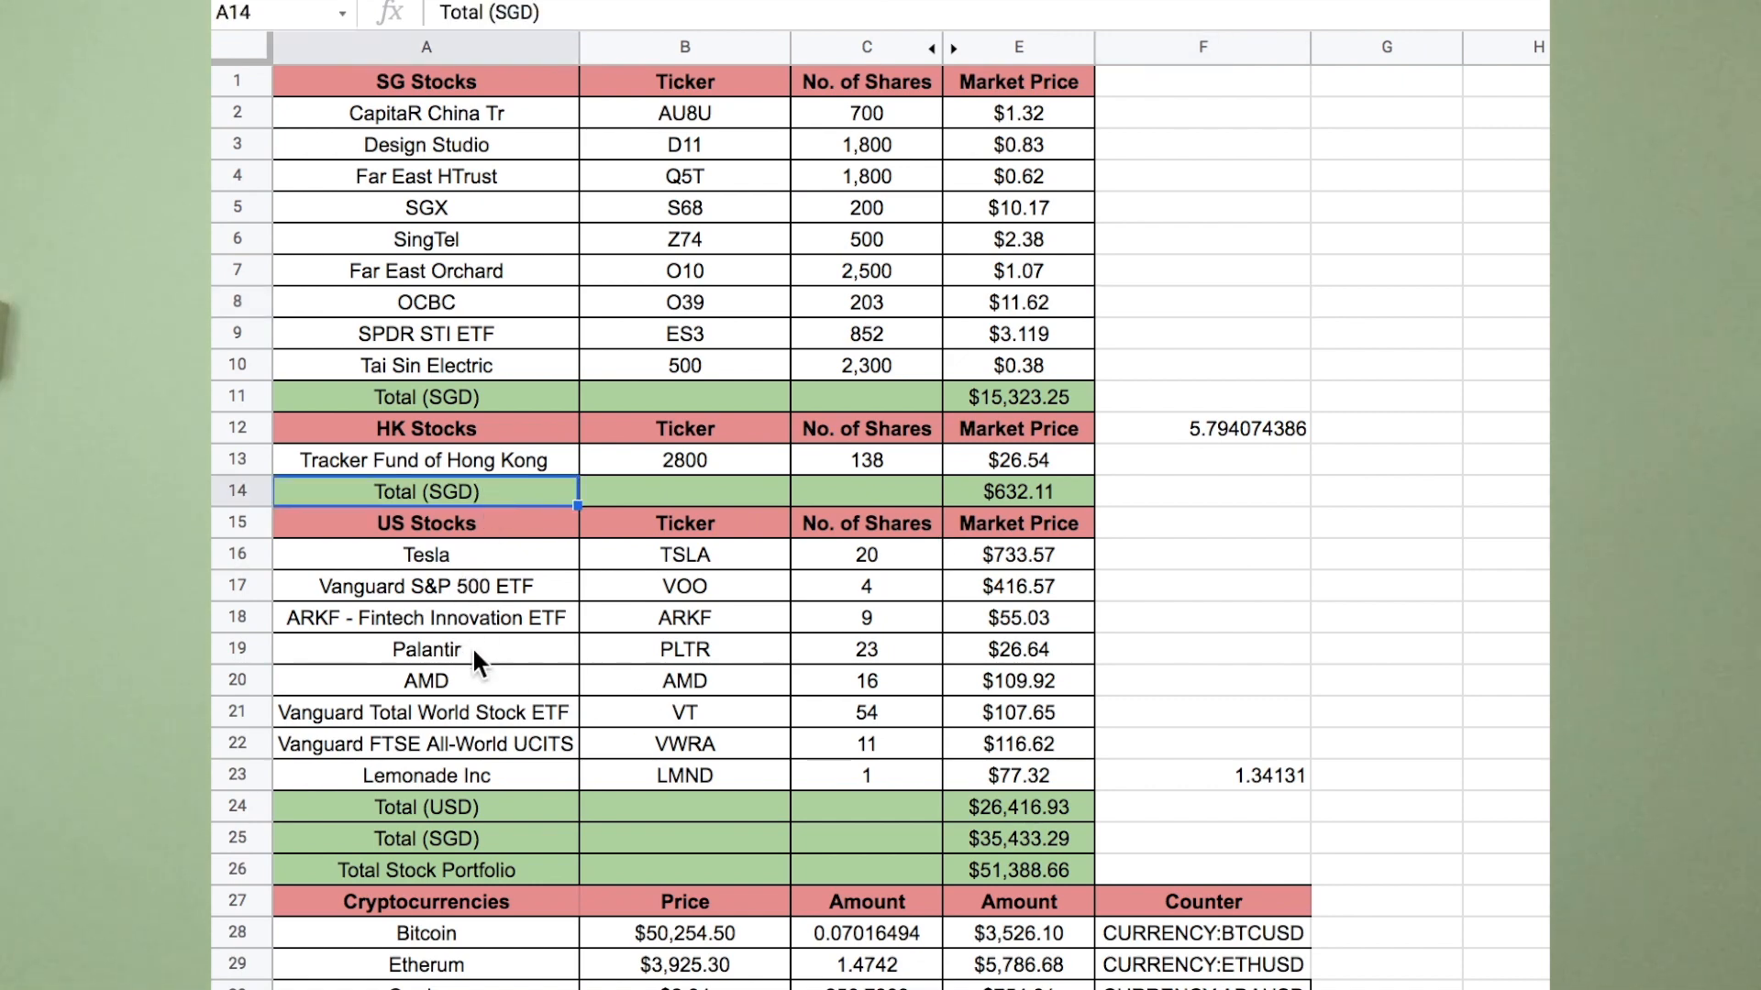
left_click(470, 798)
left_click(471, 841)
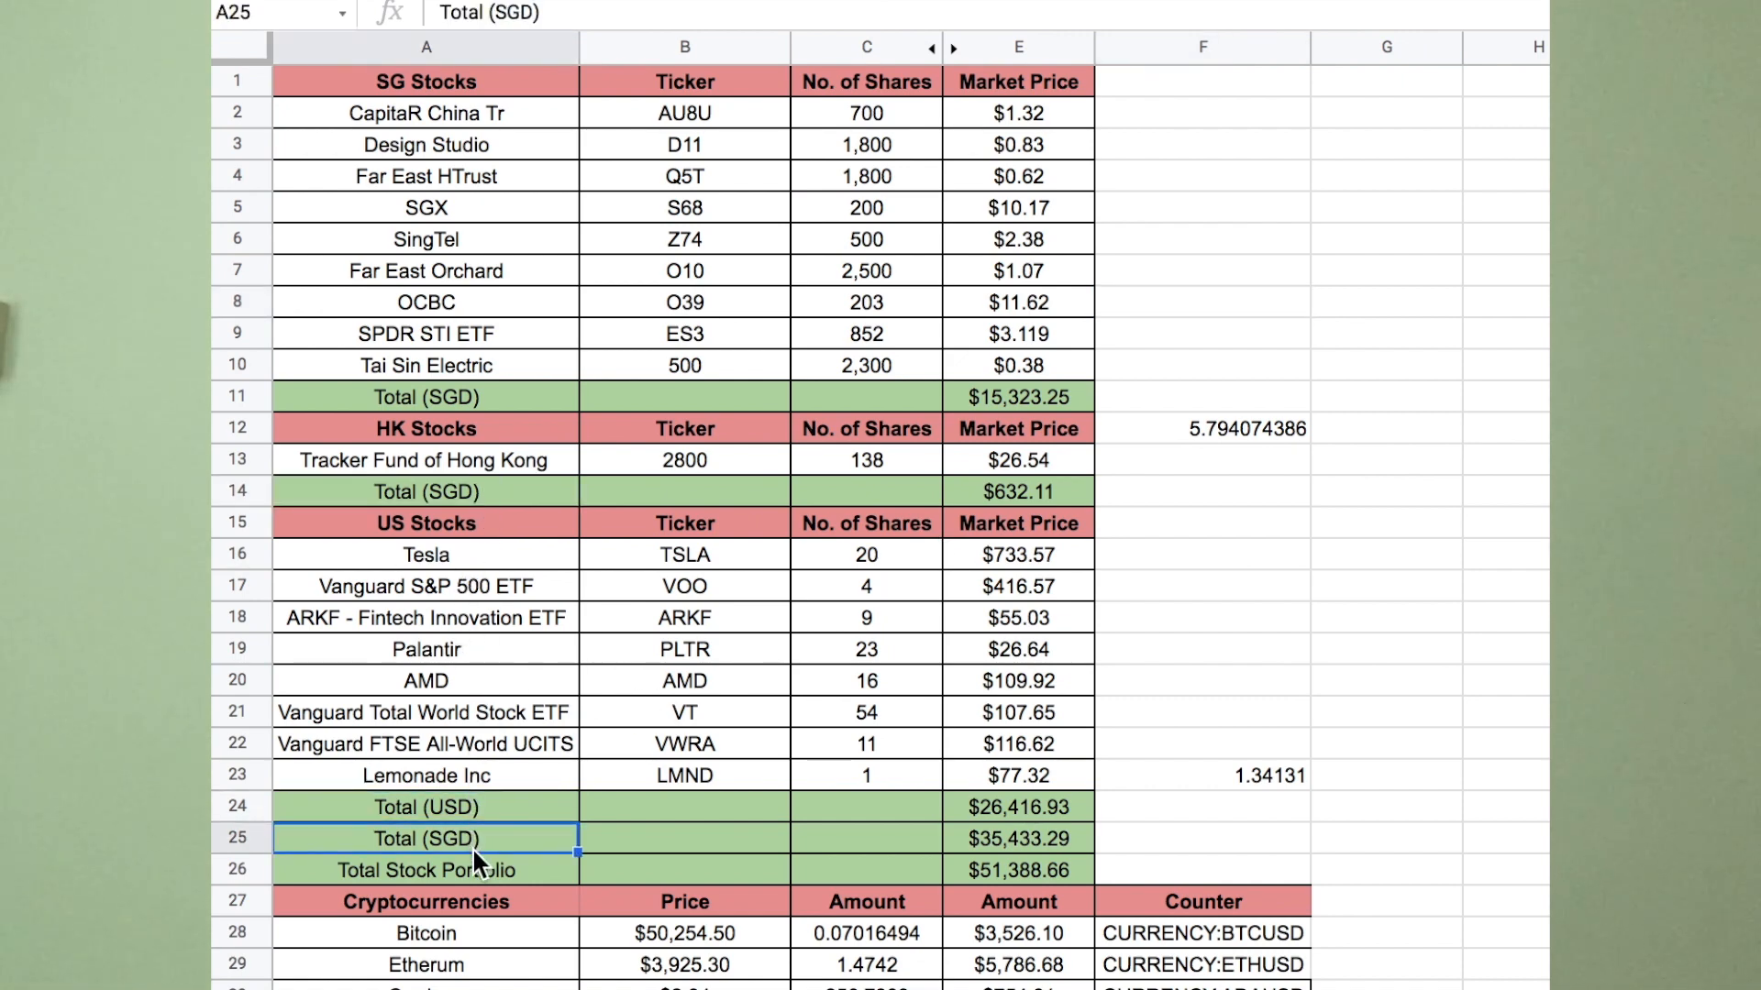
Relabel A26 to 'Total Stock Portfolio (SGD)'.
left_click(482, 862)
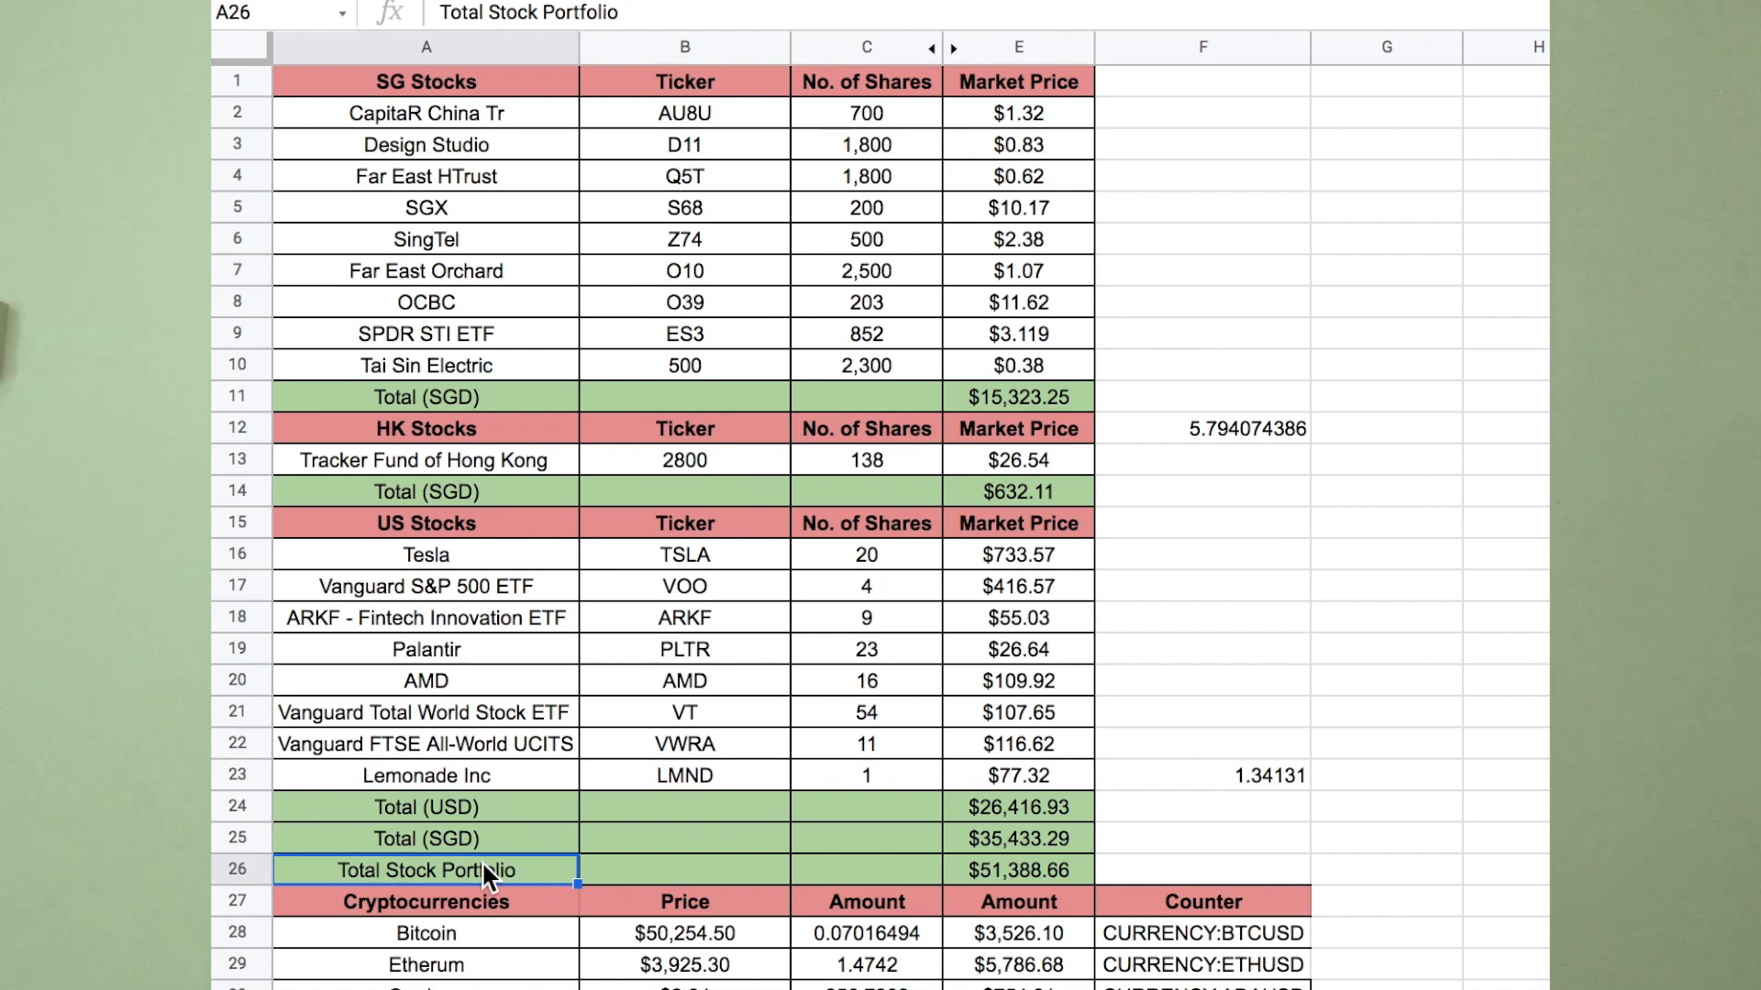
left_click(716, 7)
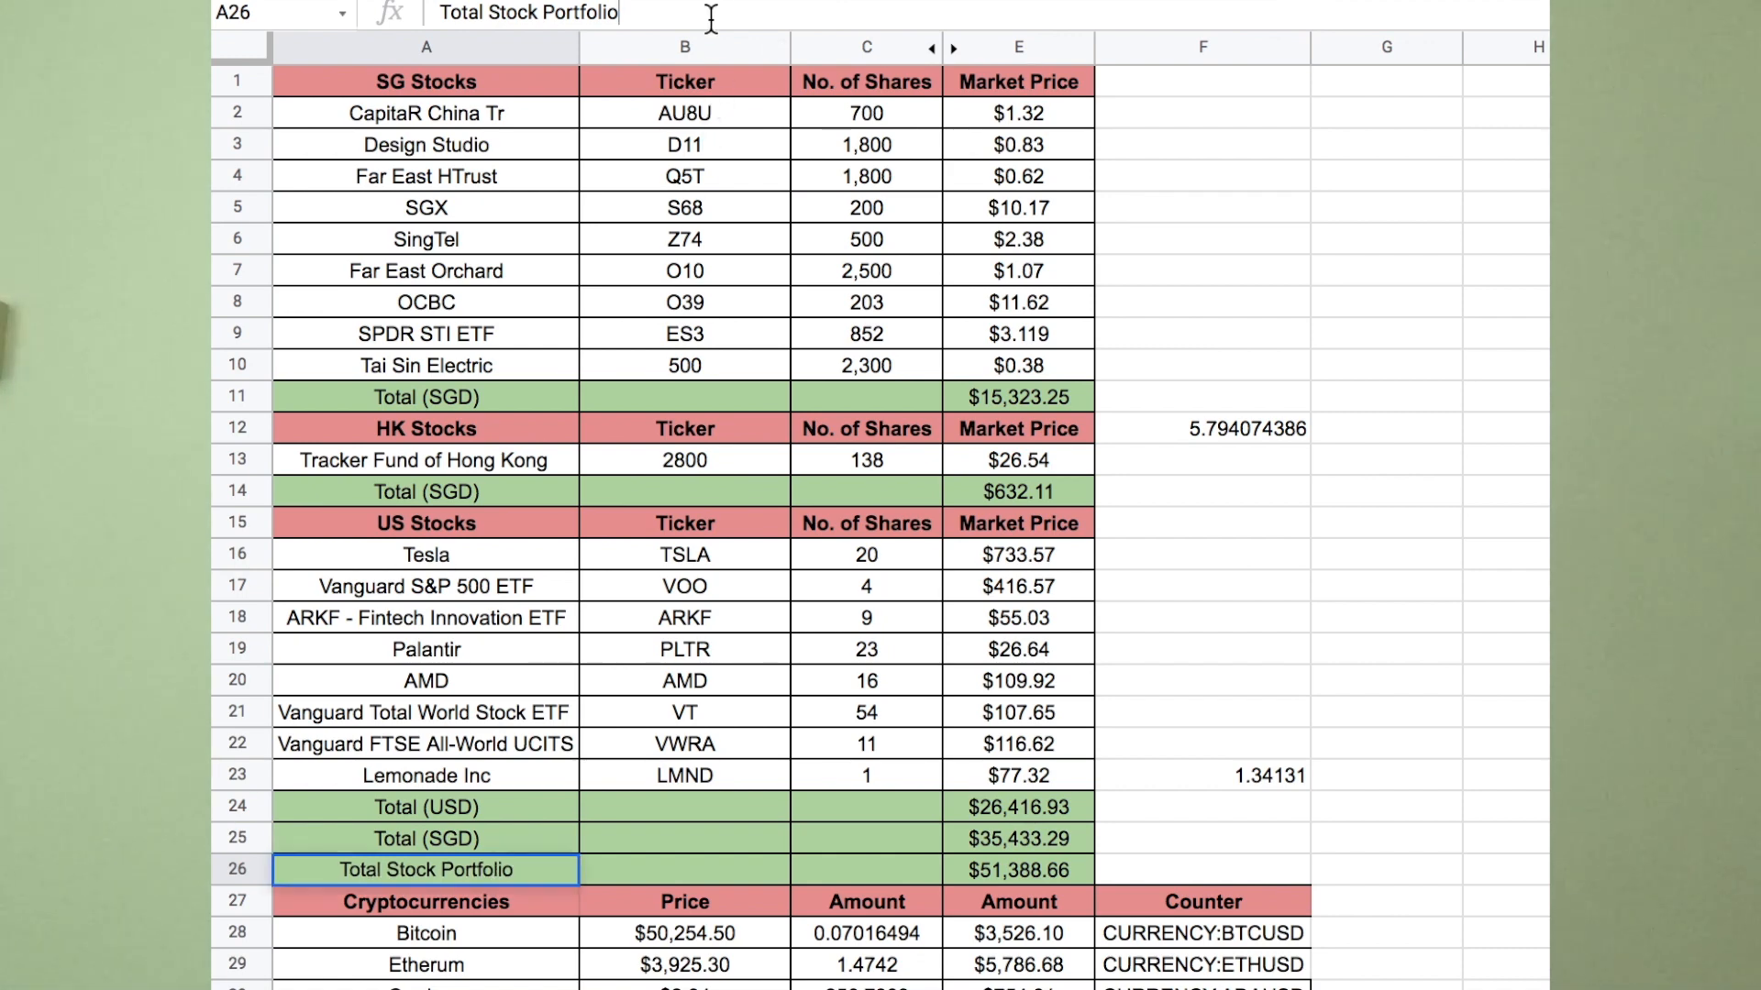
type("(SGD)")
key("Return")
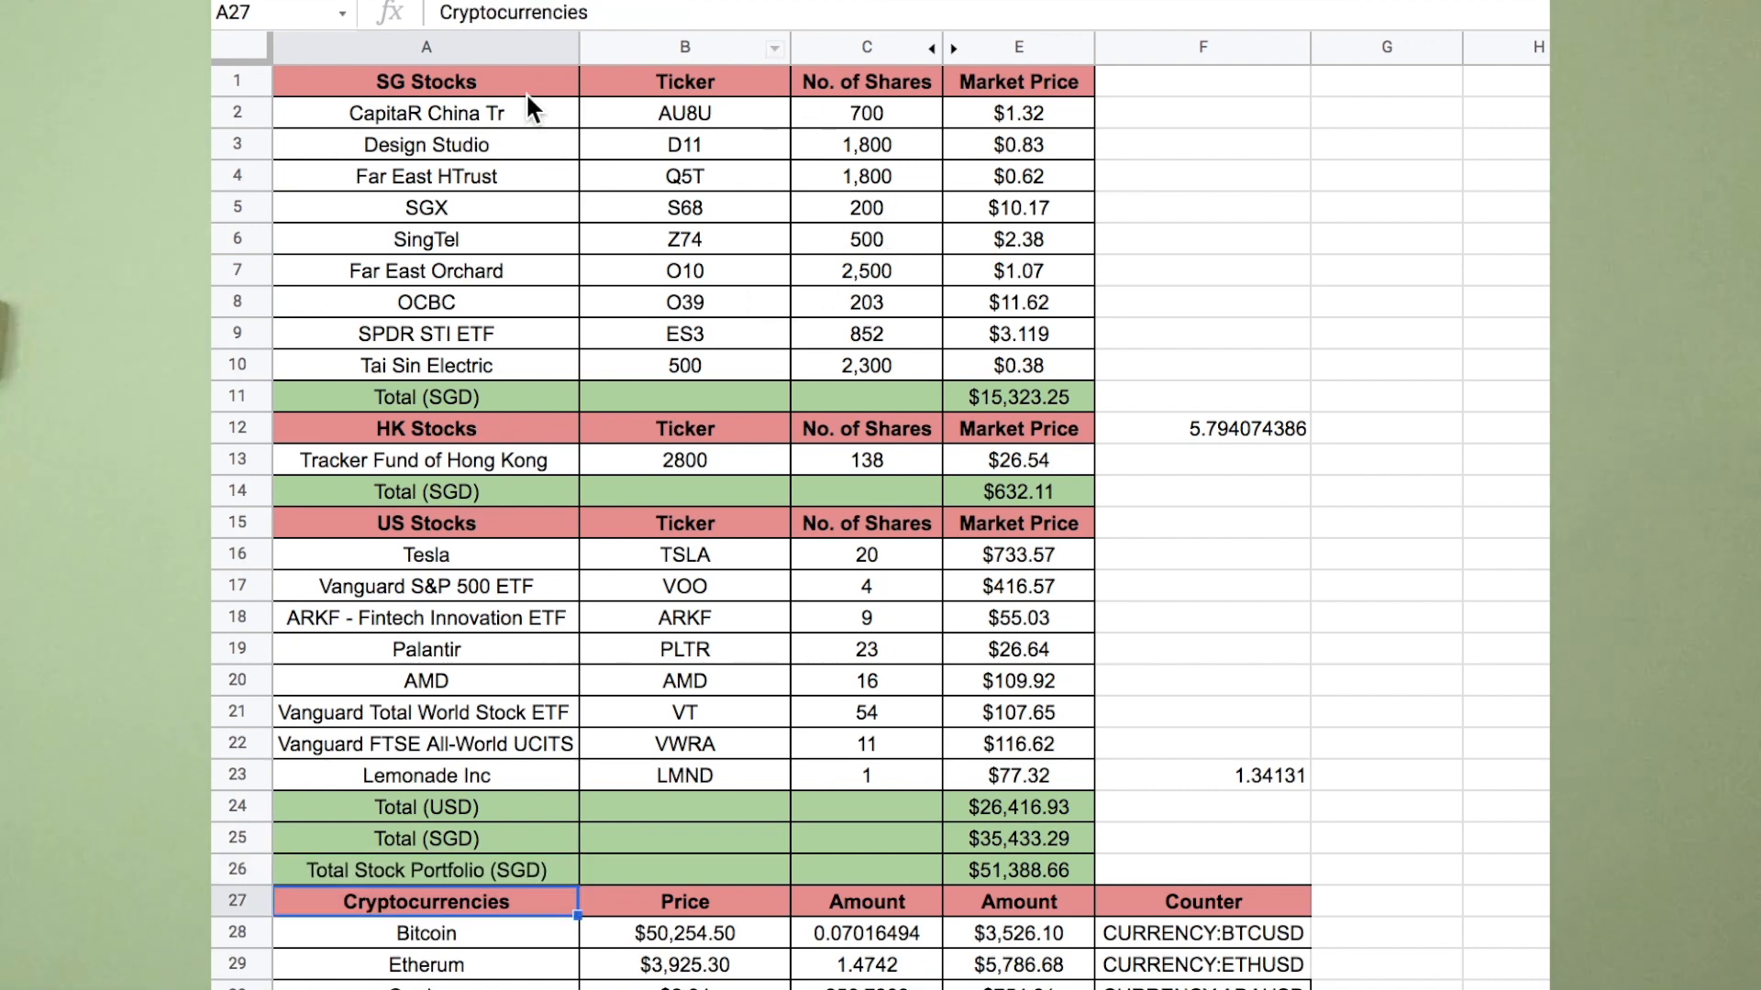
left_click_drag(418, 85, 1045, 388)
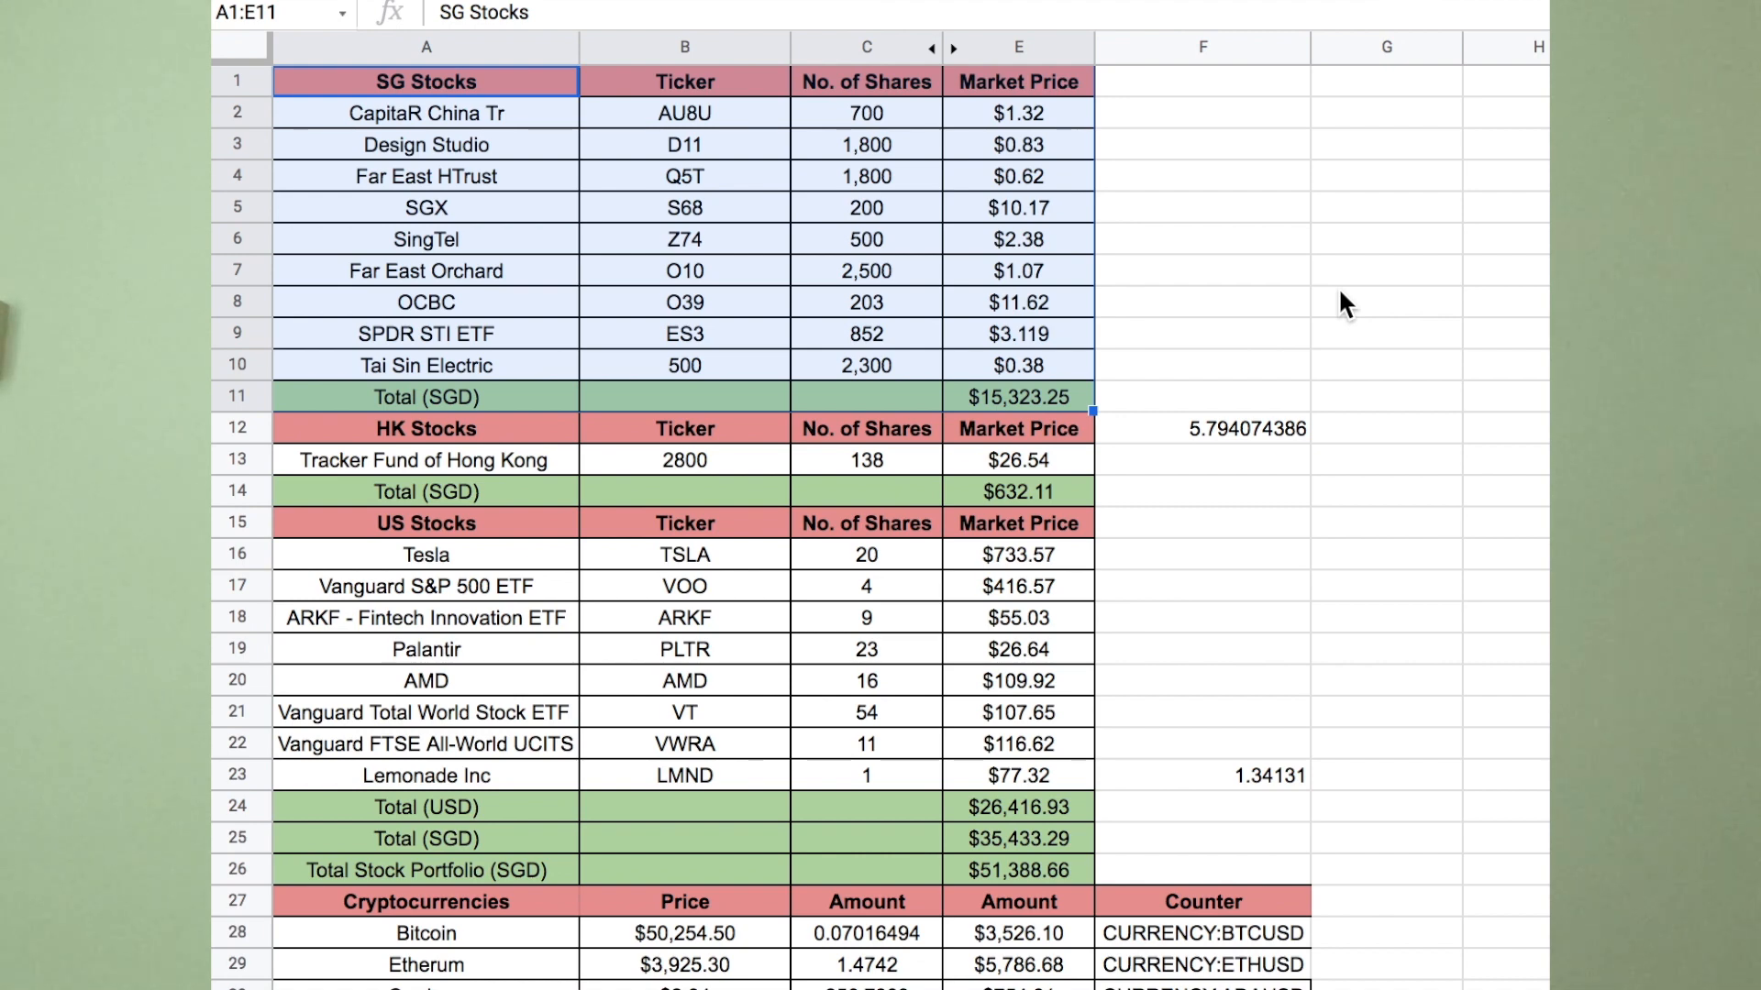
left_click_drag(904, 99, 905, 363)
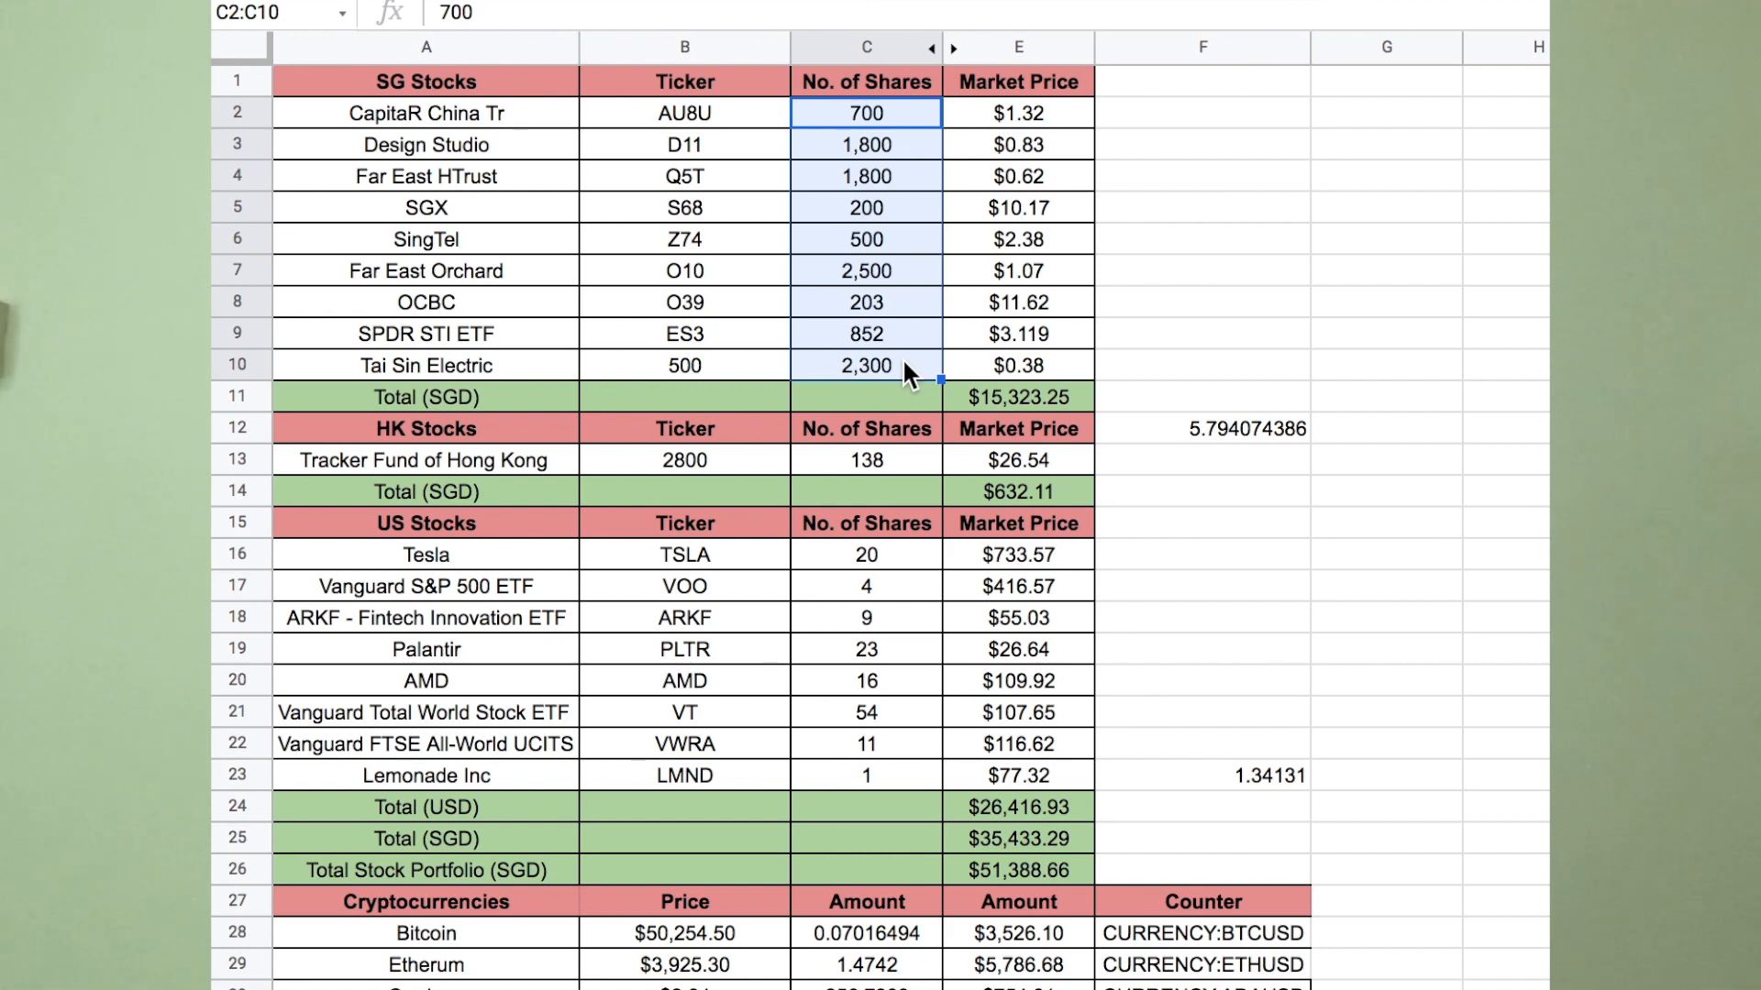
left_click(1145, 192)
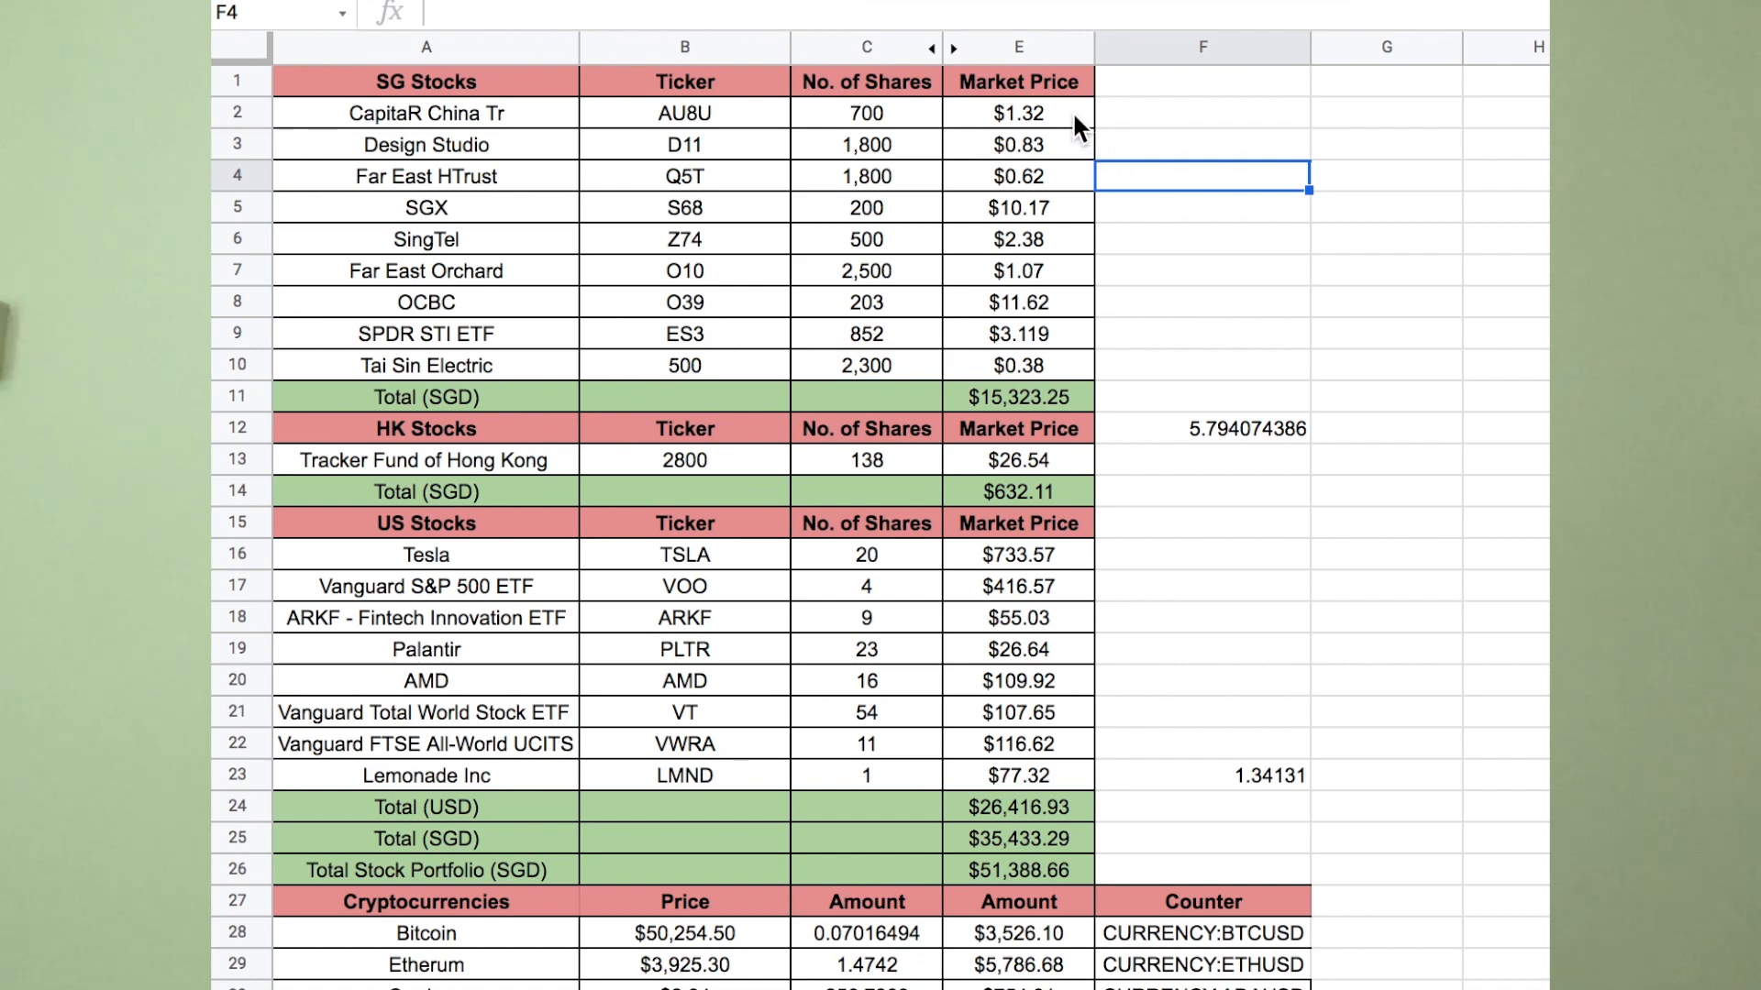
left_click_drag(543, 75, 643, 79)
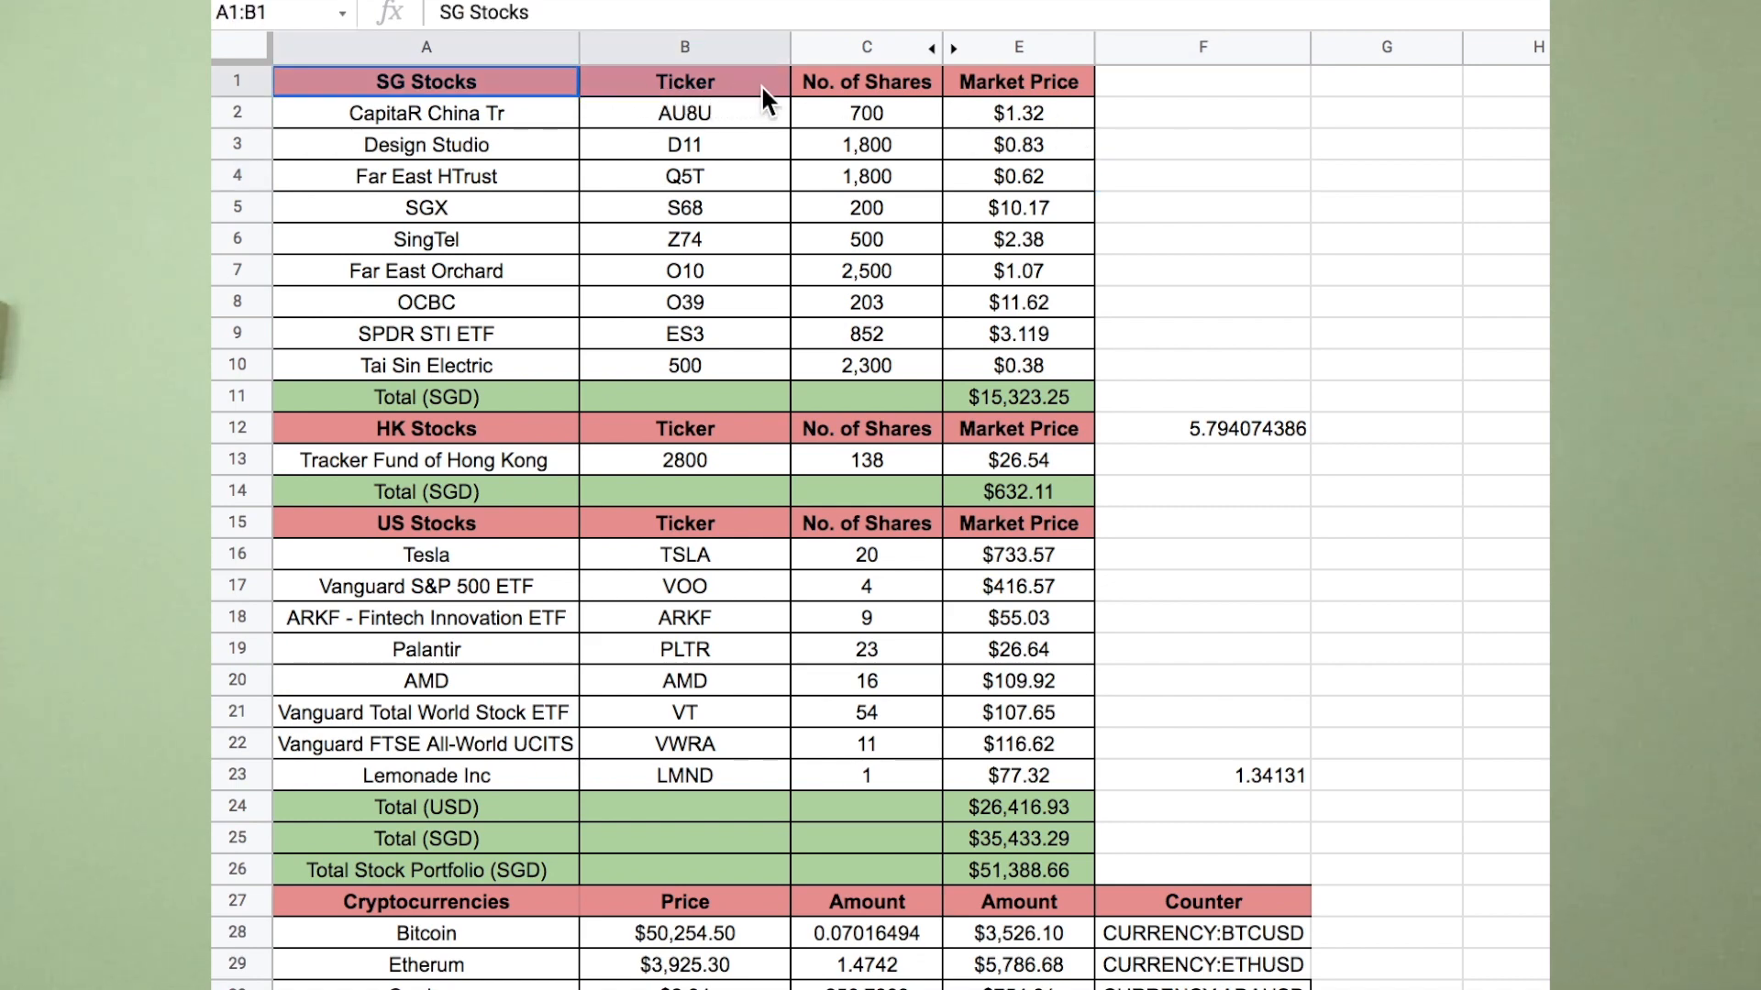
left_click_drag(761, 85, 1009, 84)
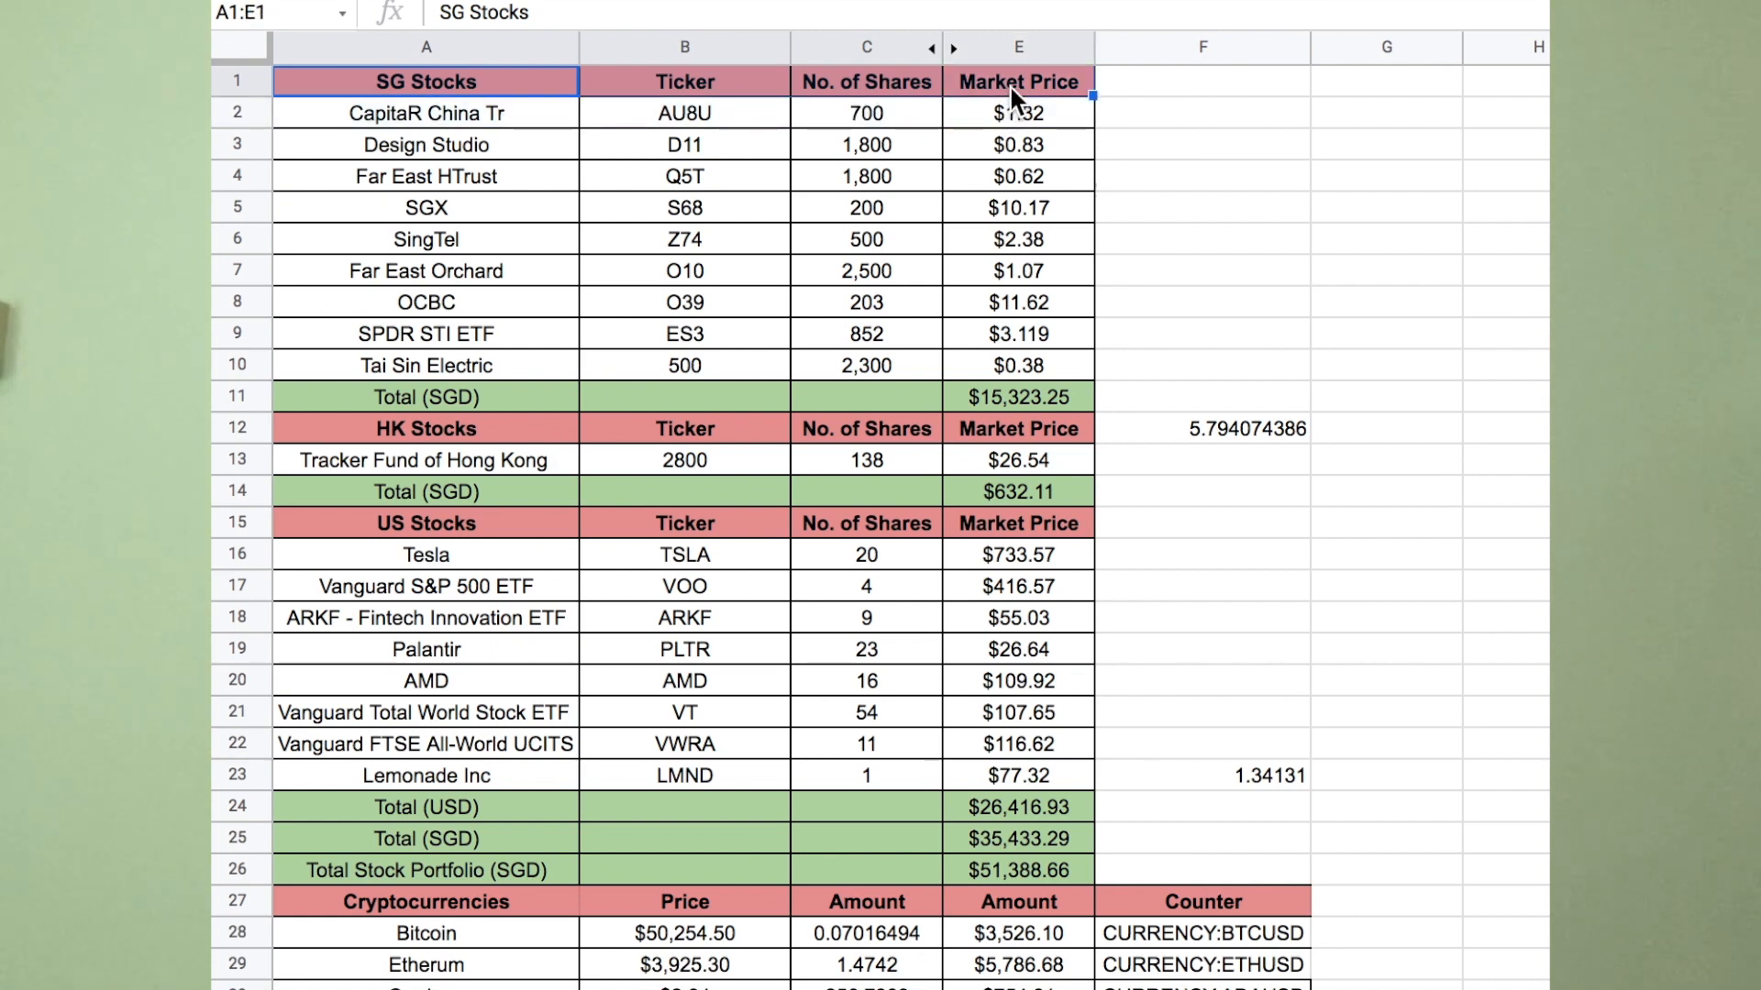
left_click(1176, 198)
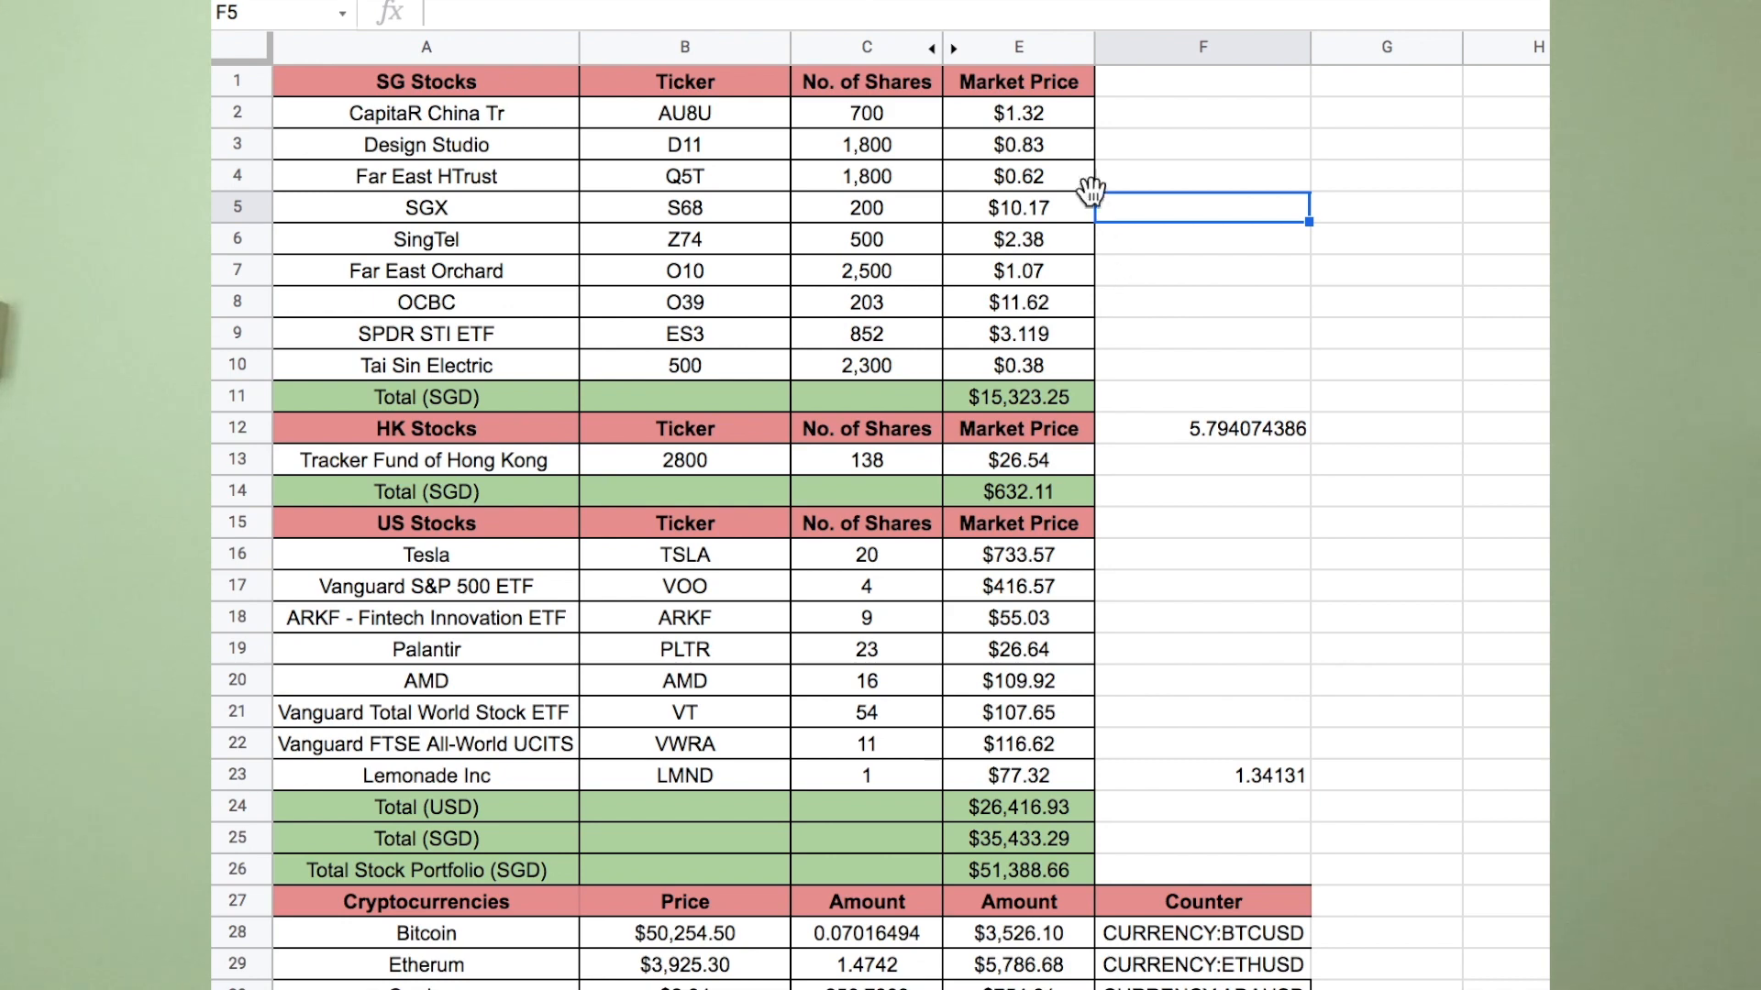
Check the SG stock market prices in E2:E6, from Design Studio through SingTel.
left_click(1064, 113)
left_click(1065, 144)
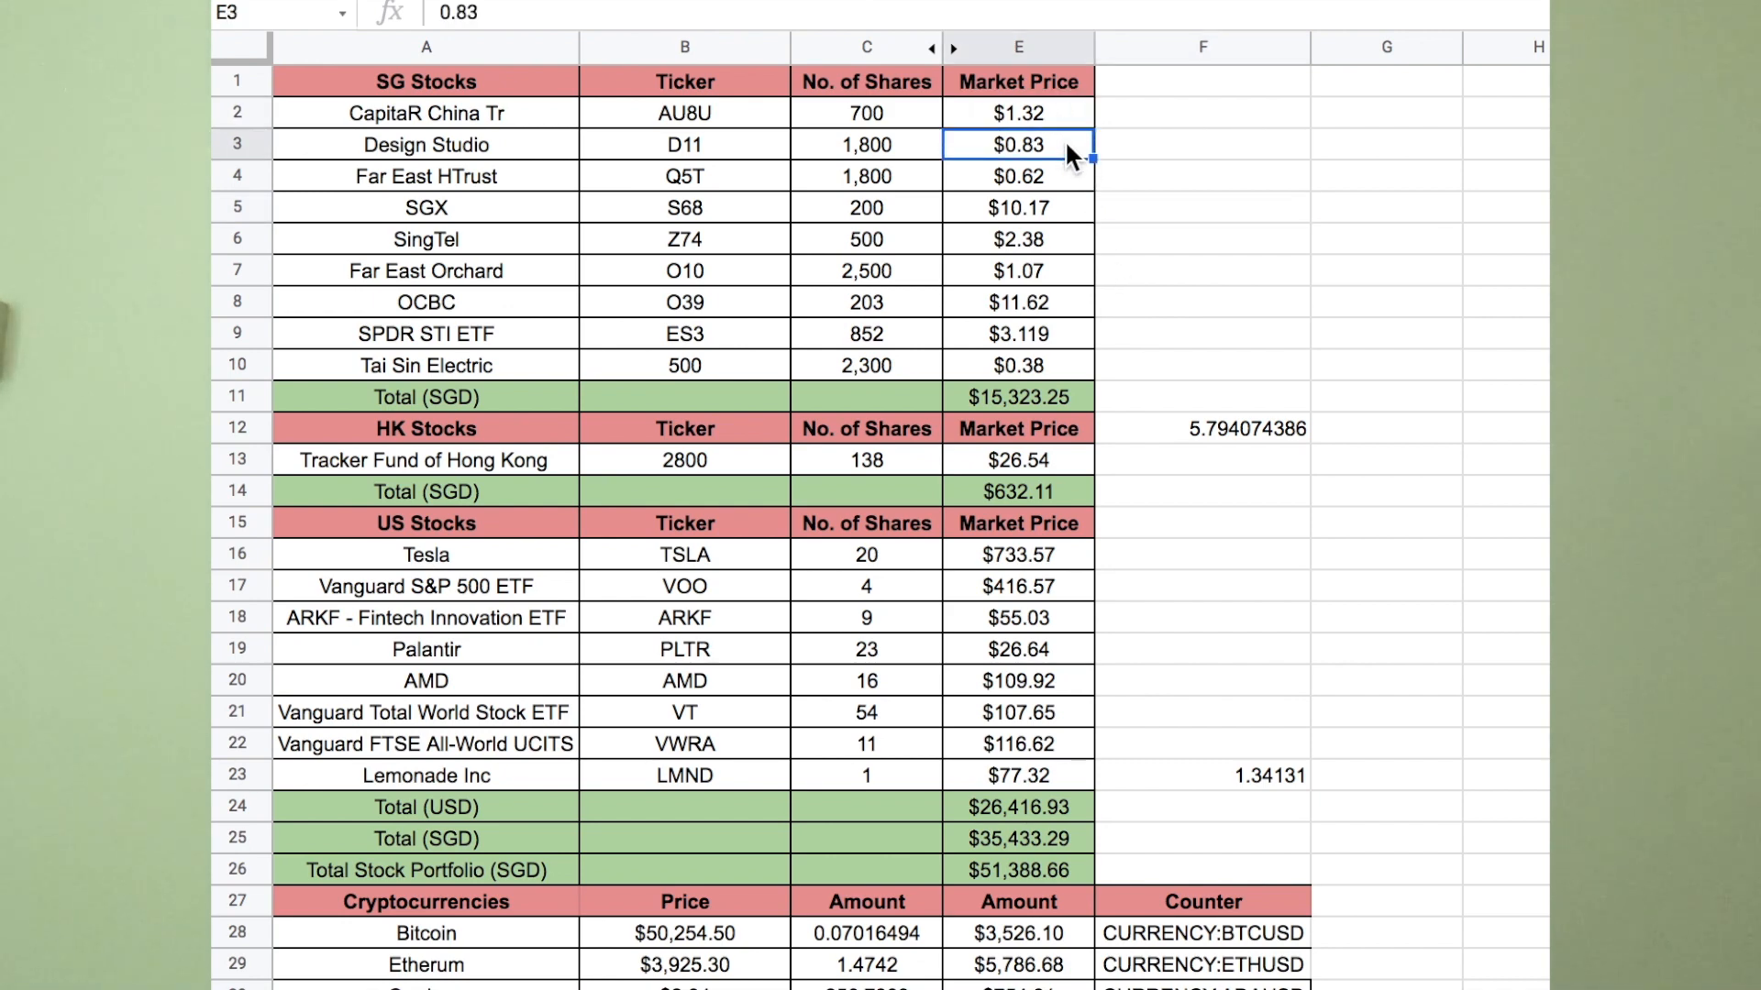
left_click(1062, 167)
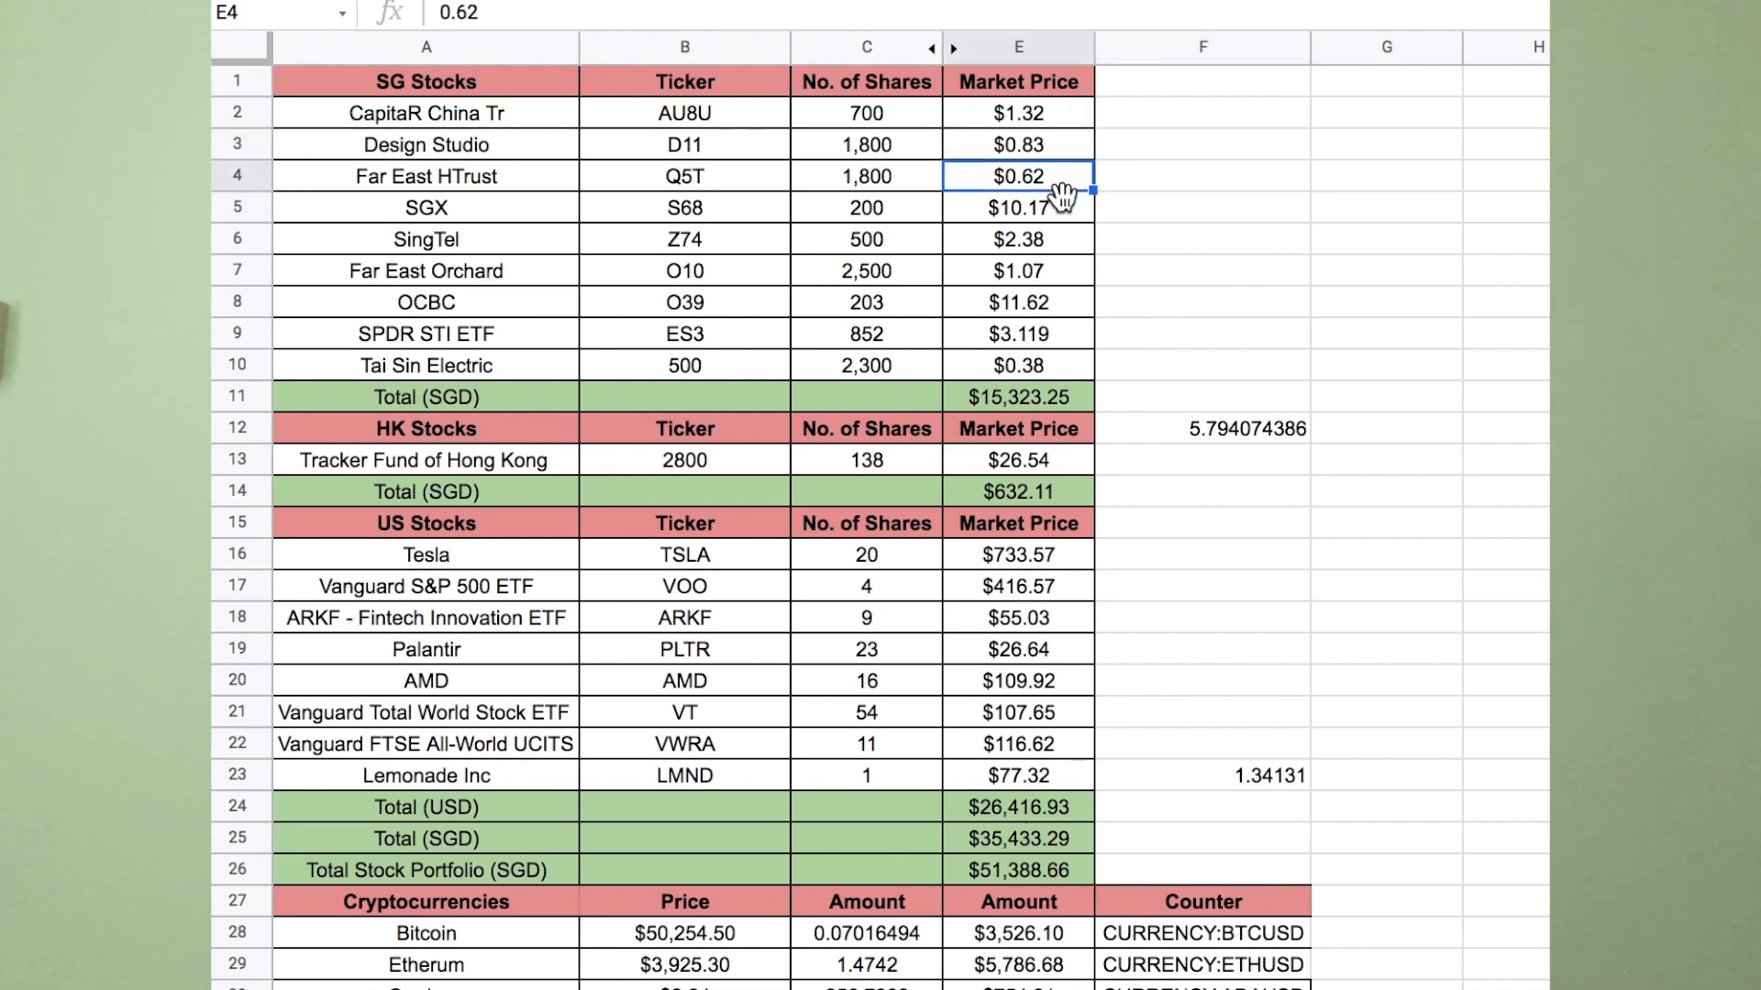
left_click(1059, 216)
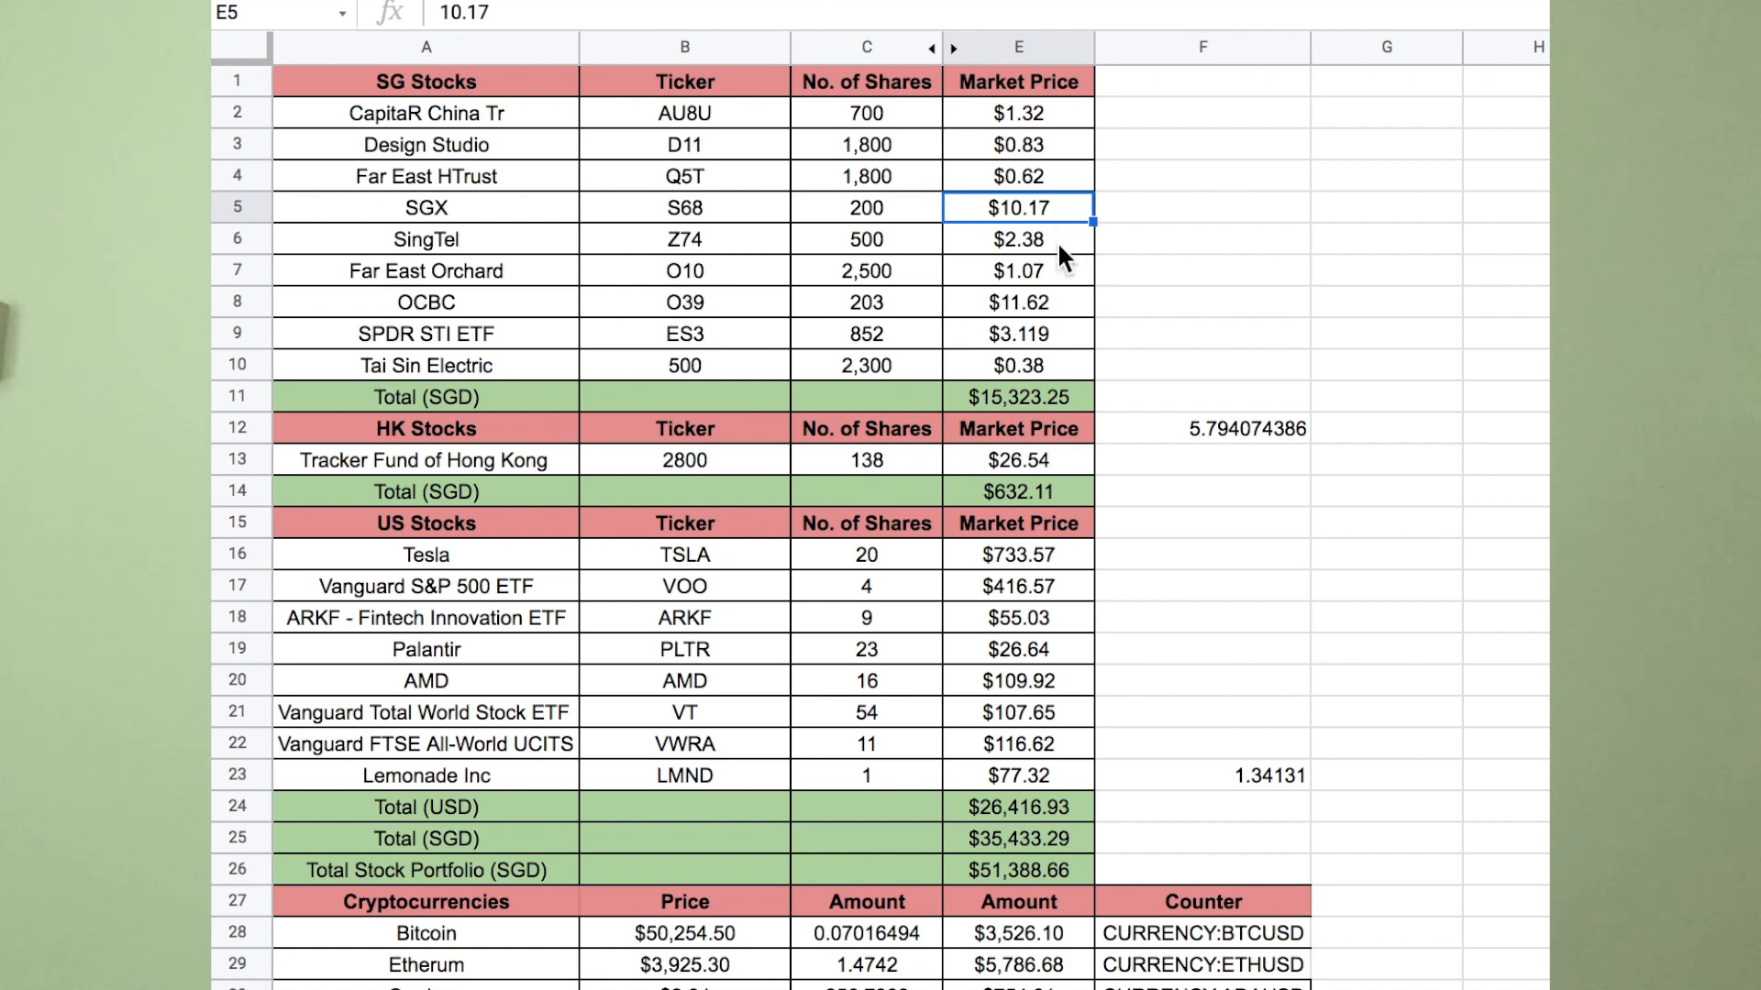
left_click(1058, 241)
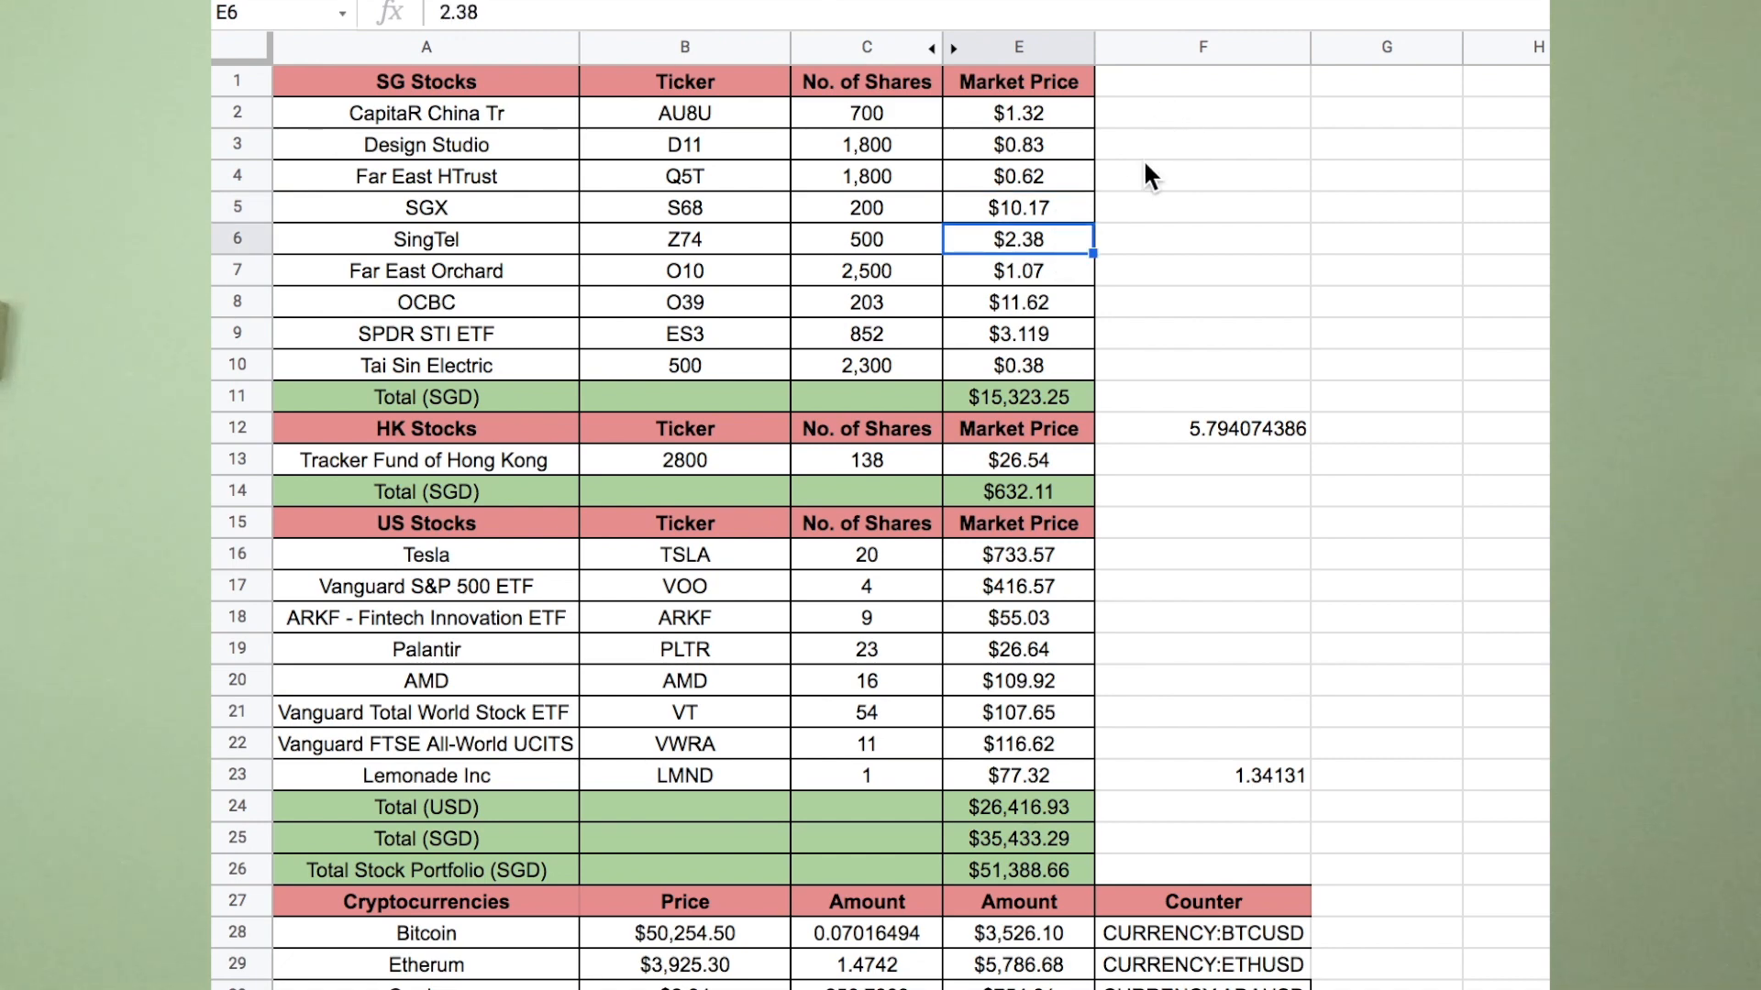
Add the note 'Accurate as of 4 Sep' in F11 beside the SG Stocks total.
left_click(1152, 399)
type("Accurat")
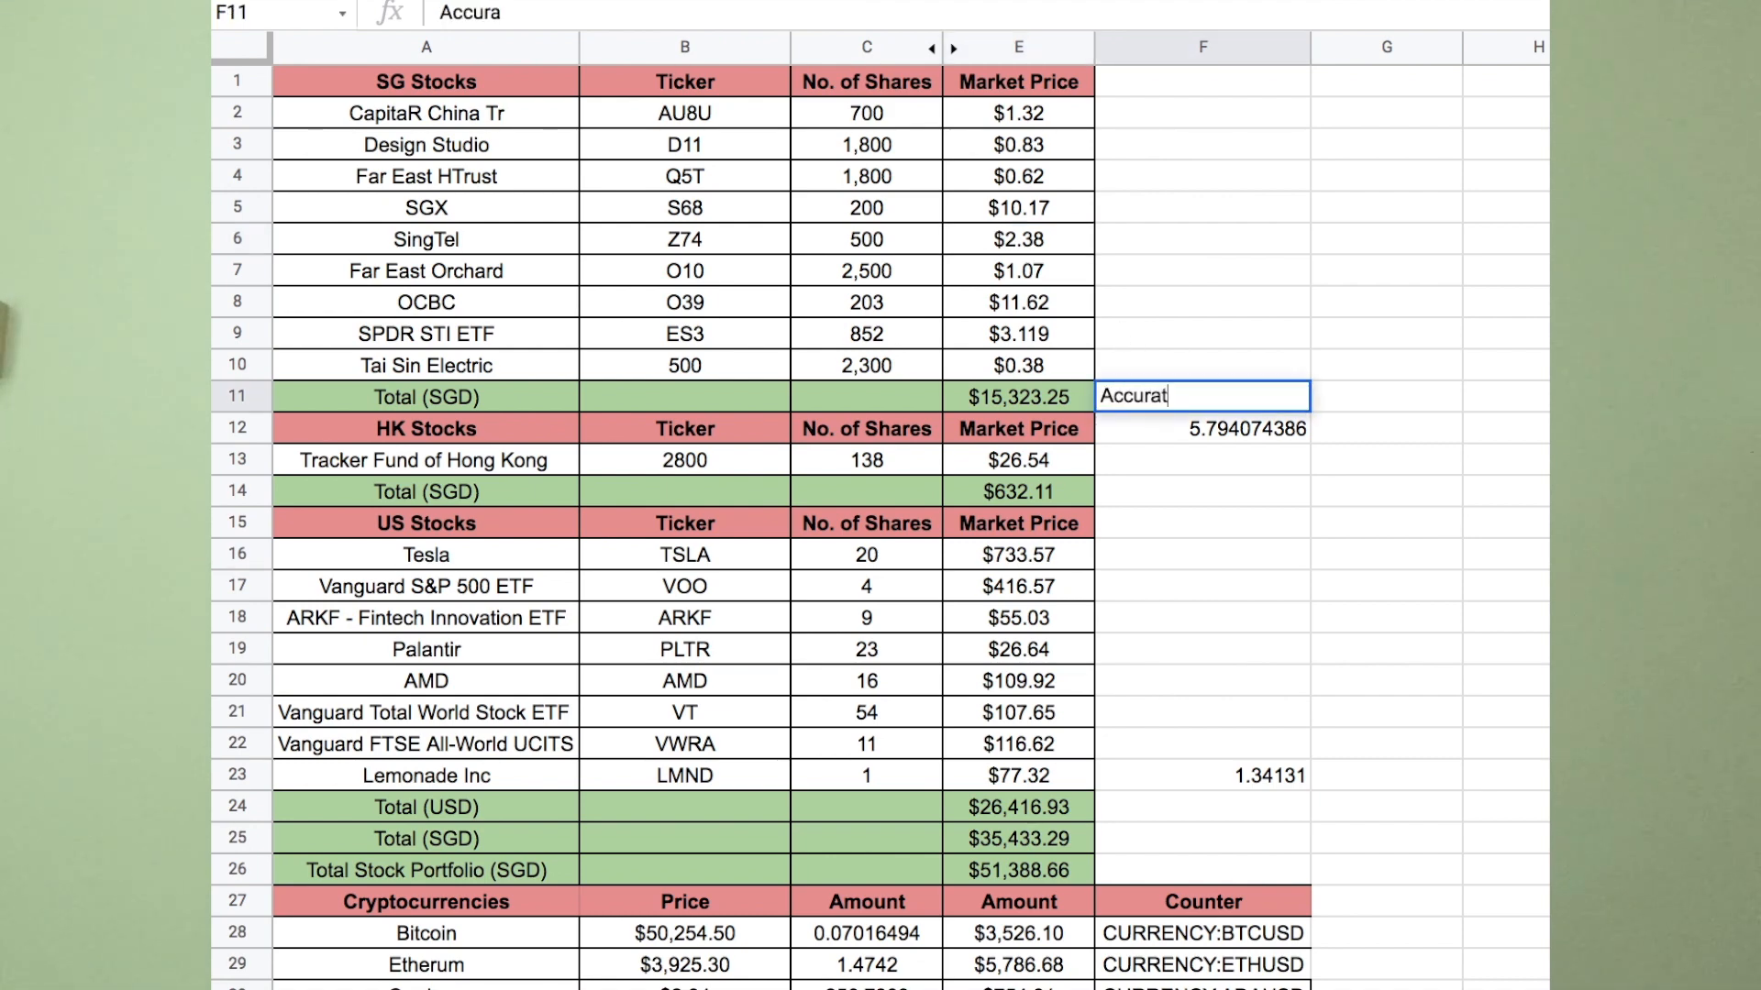
type("e as of 4 Sep")
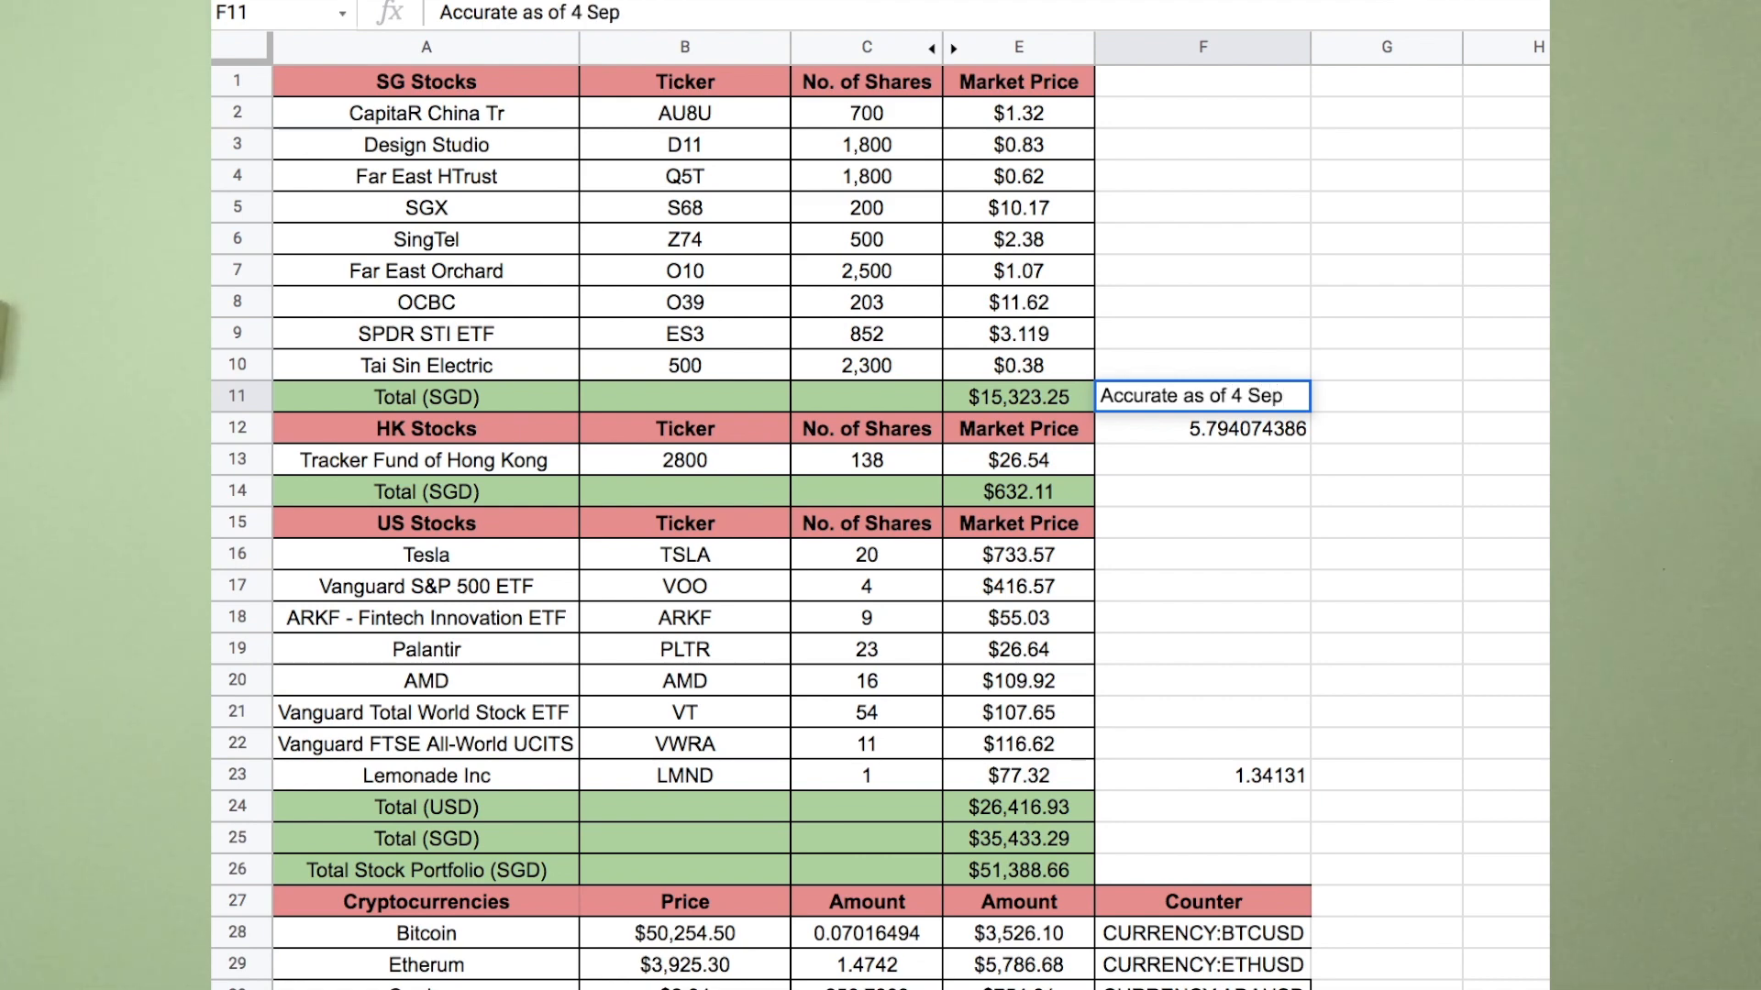
key("Return")
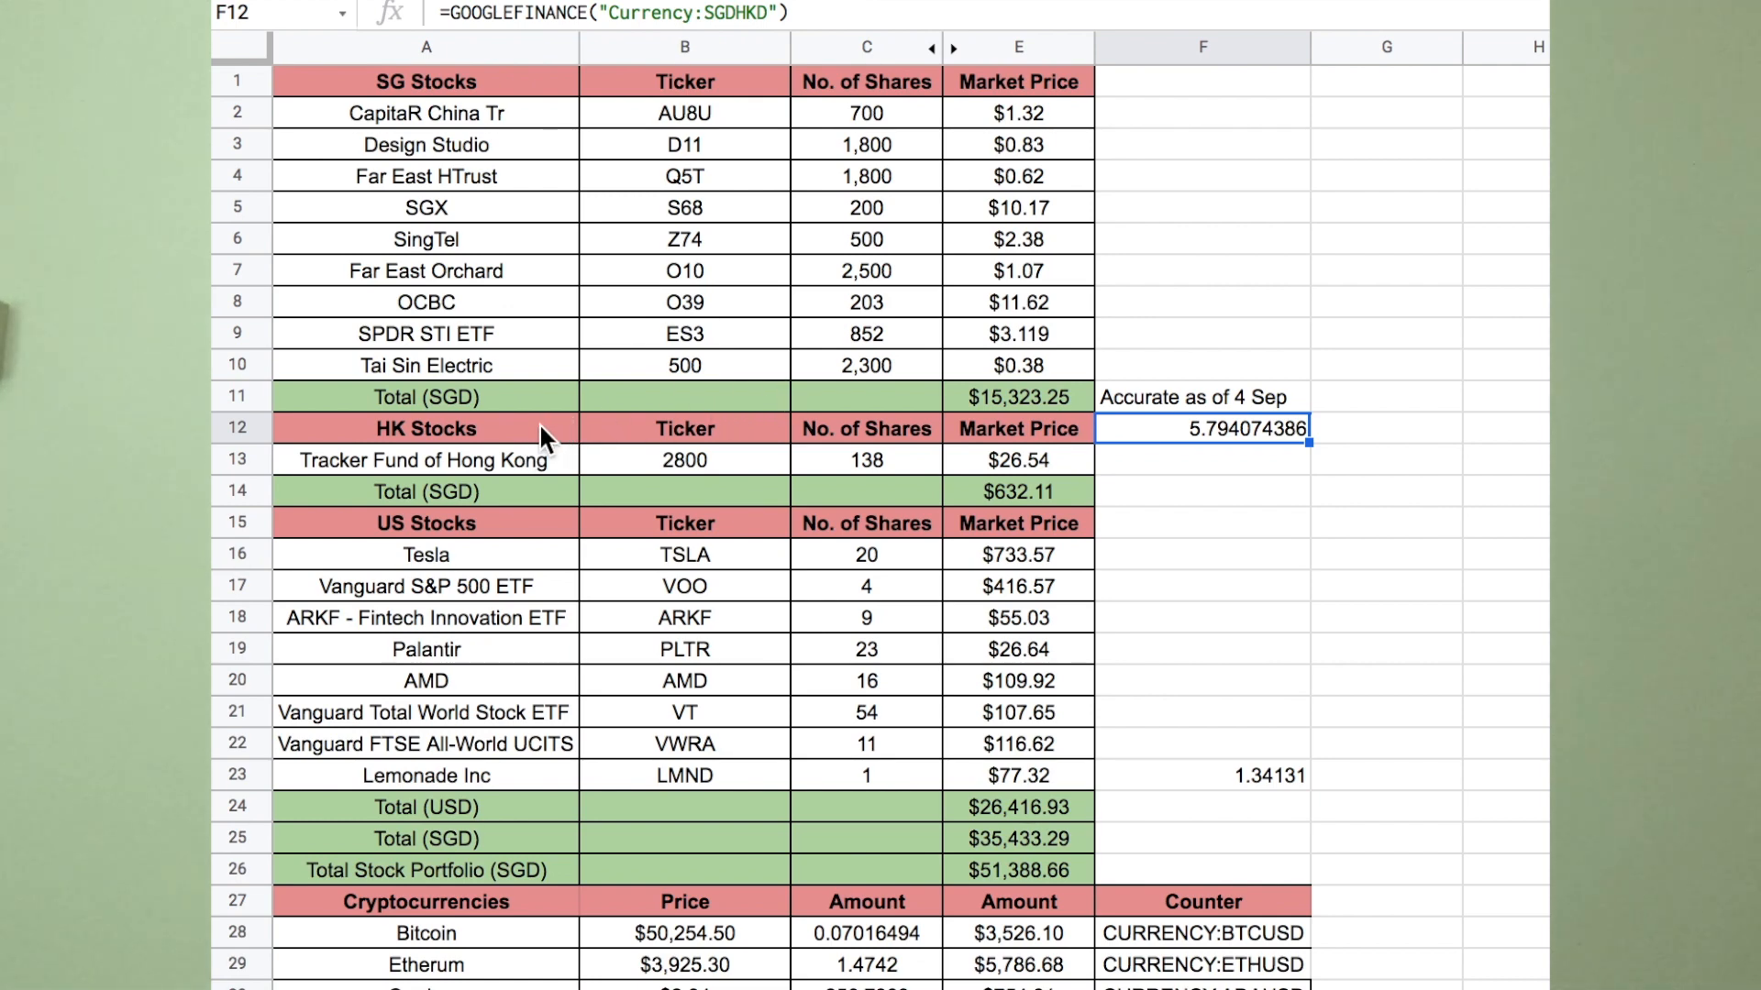
left_click_drag(540, 422, 1000, 497)
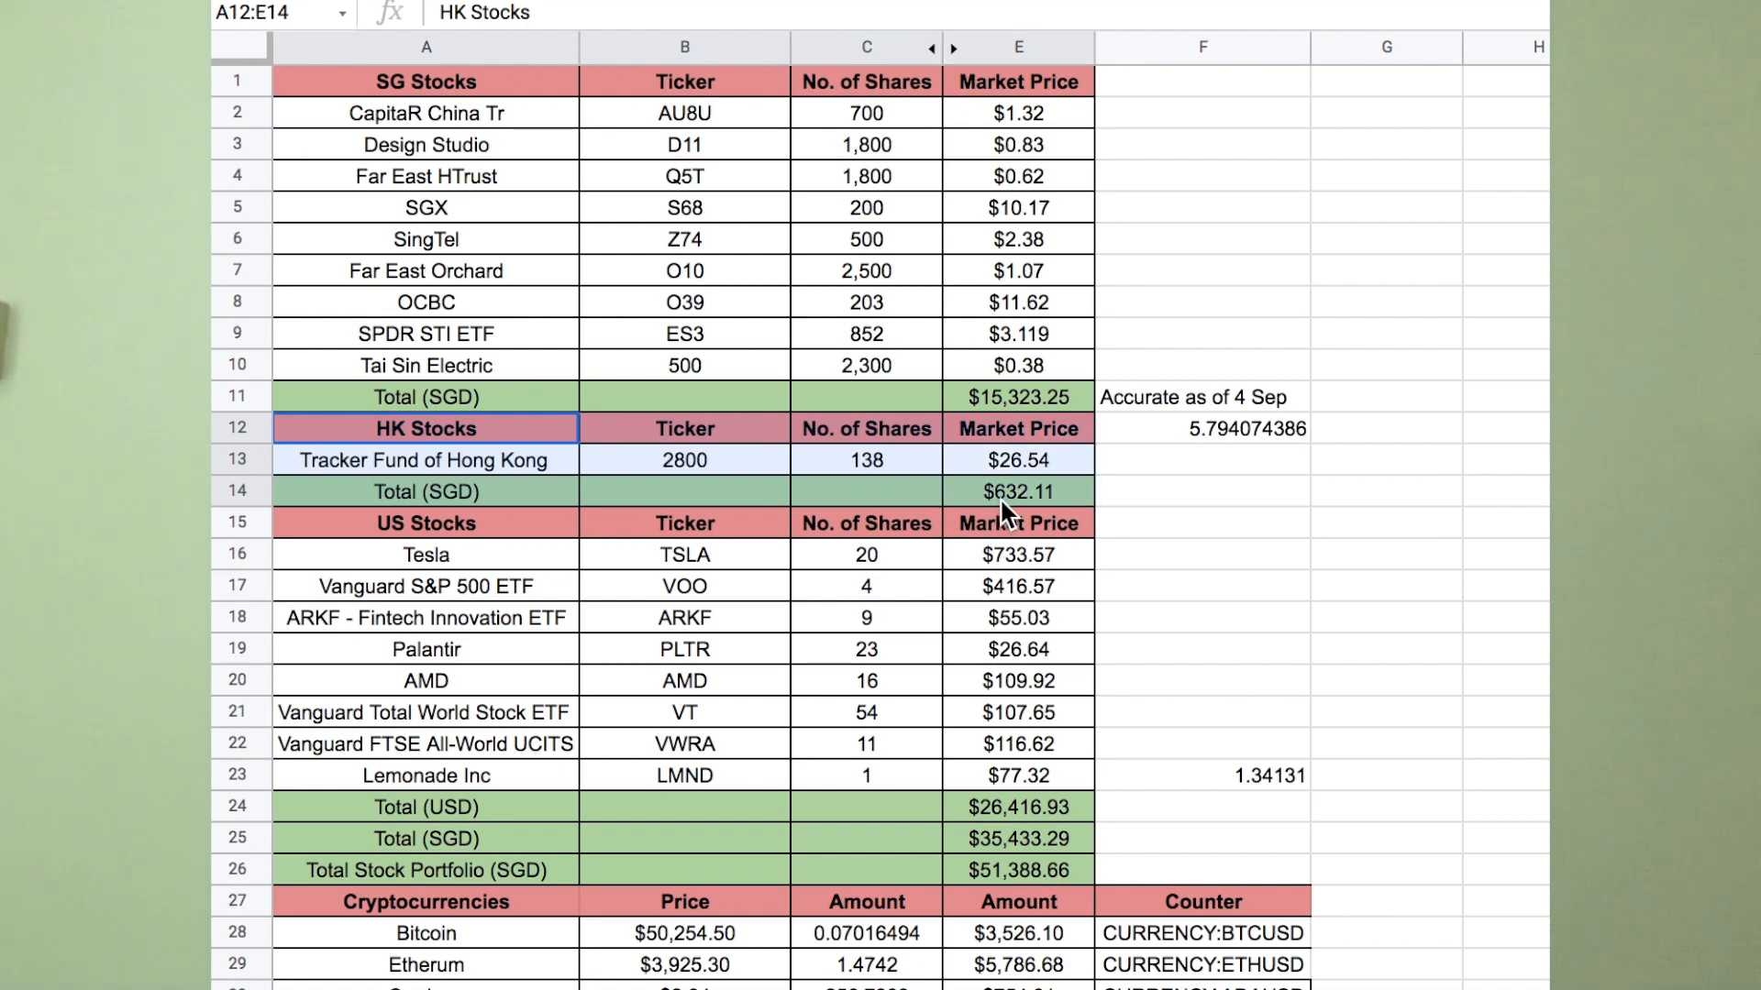
left_click(1220, 491)
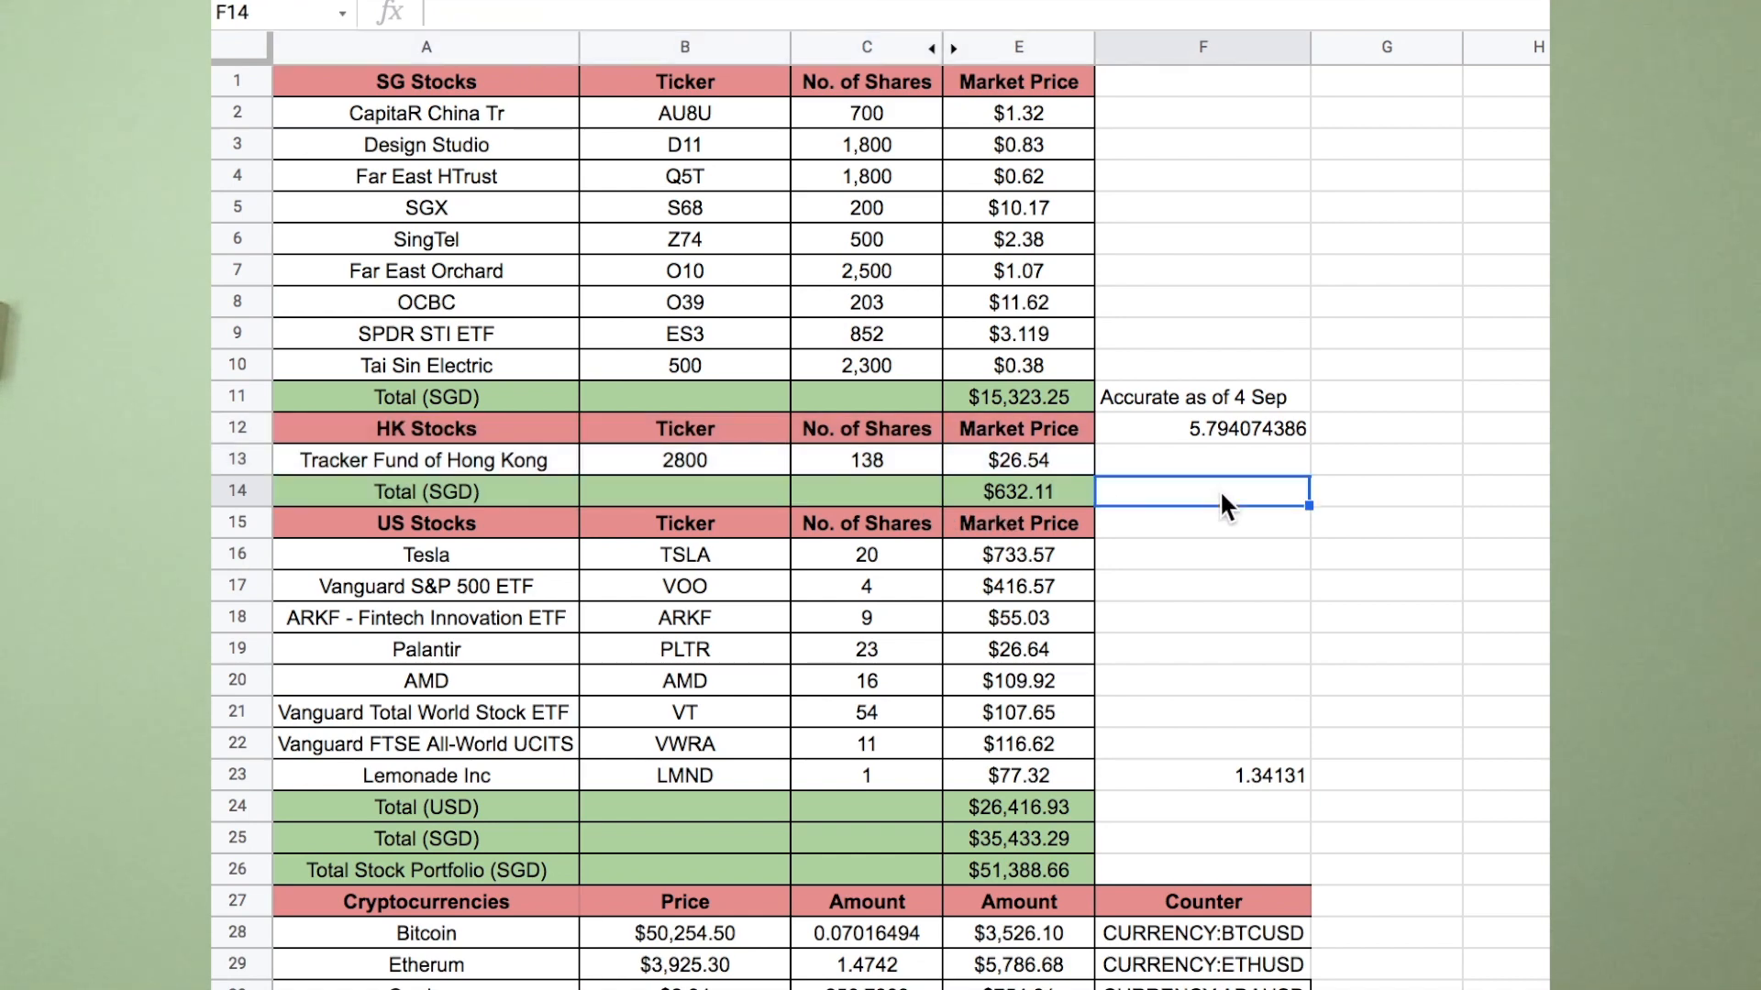
left_click(1055, 461)
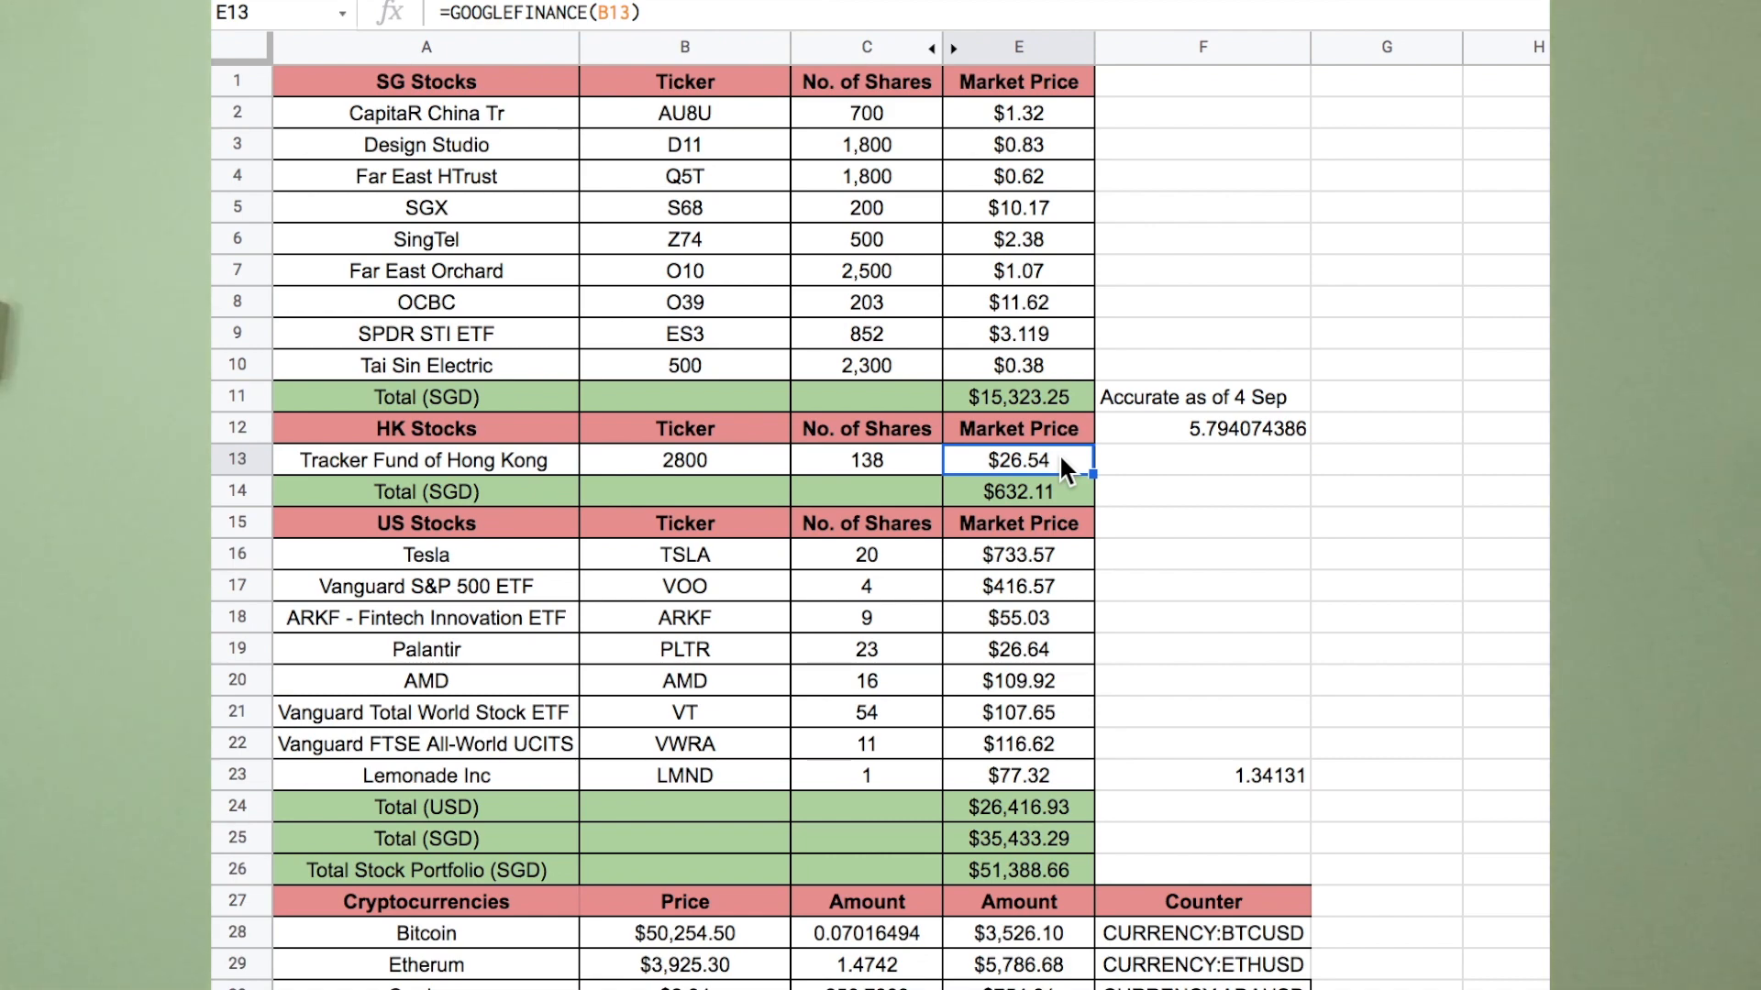
left_click(906, 466)
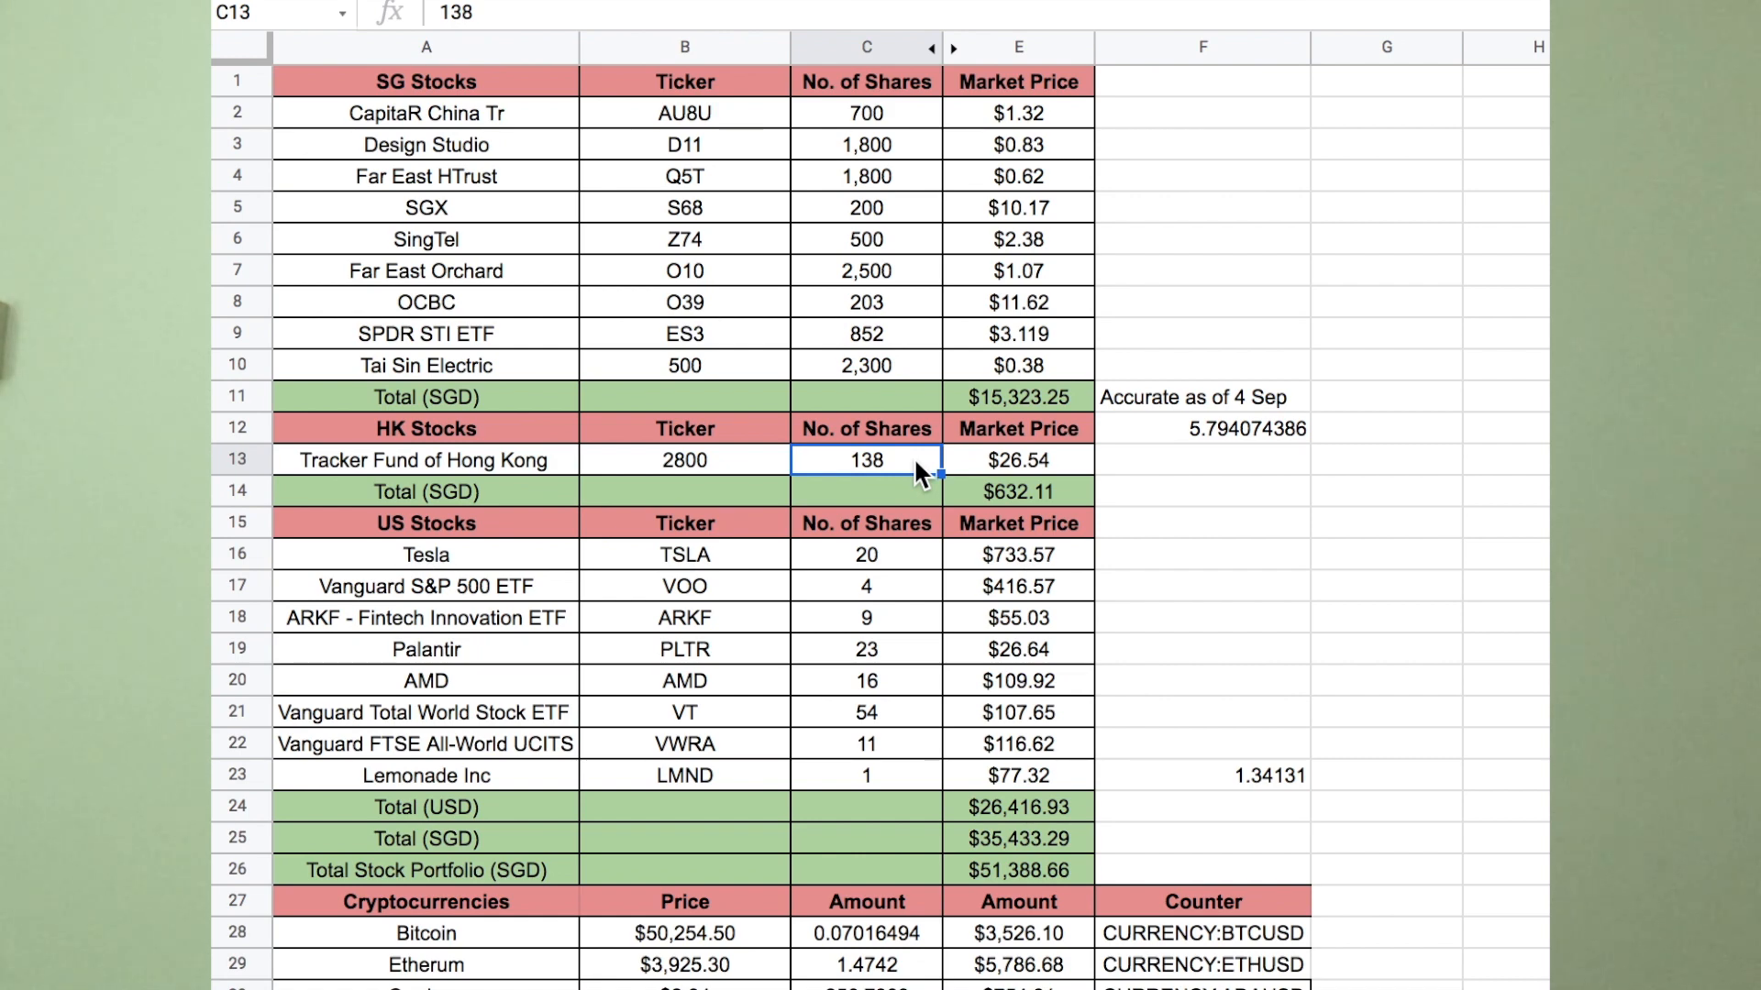
left_click(1058, 488)
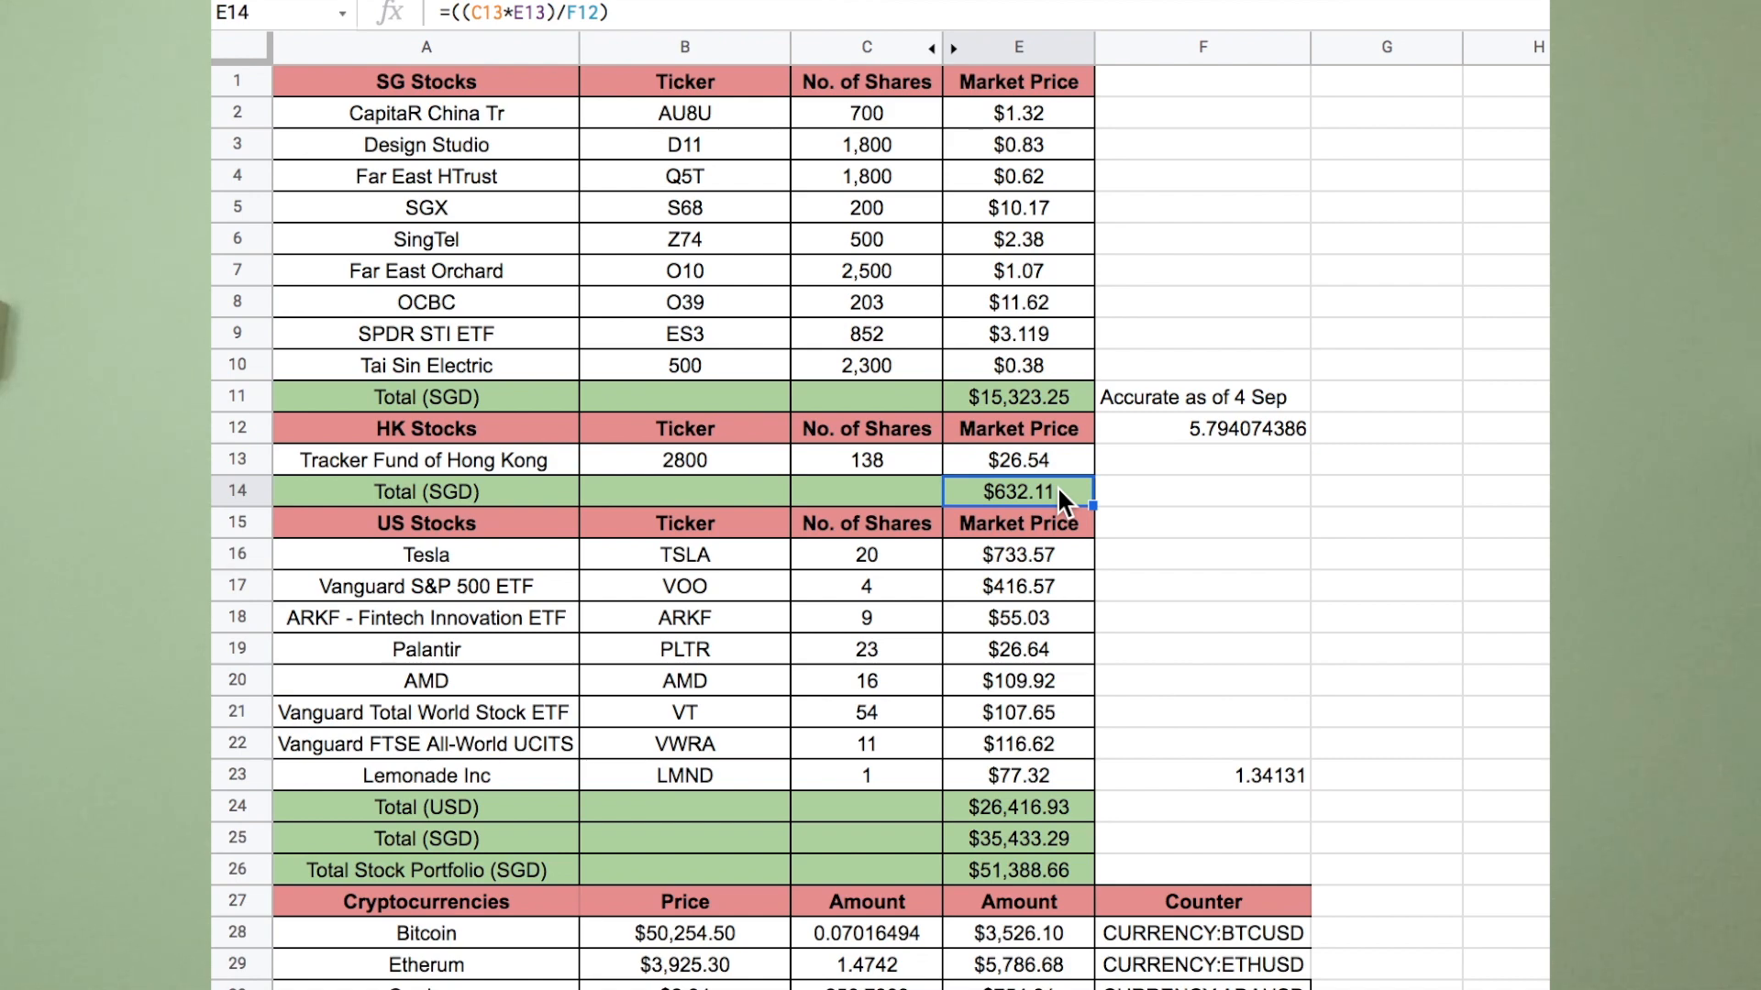
left_click(1062, 463)
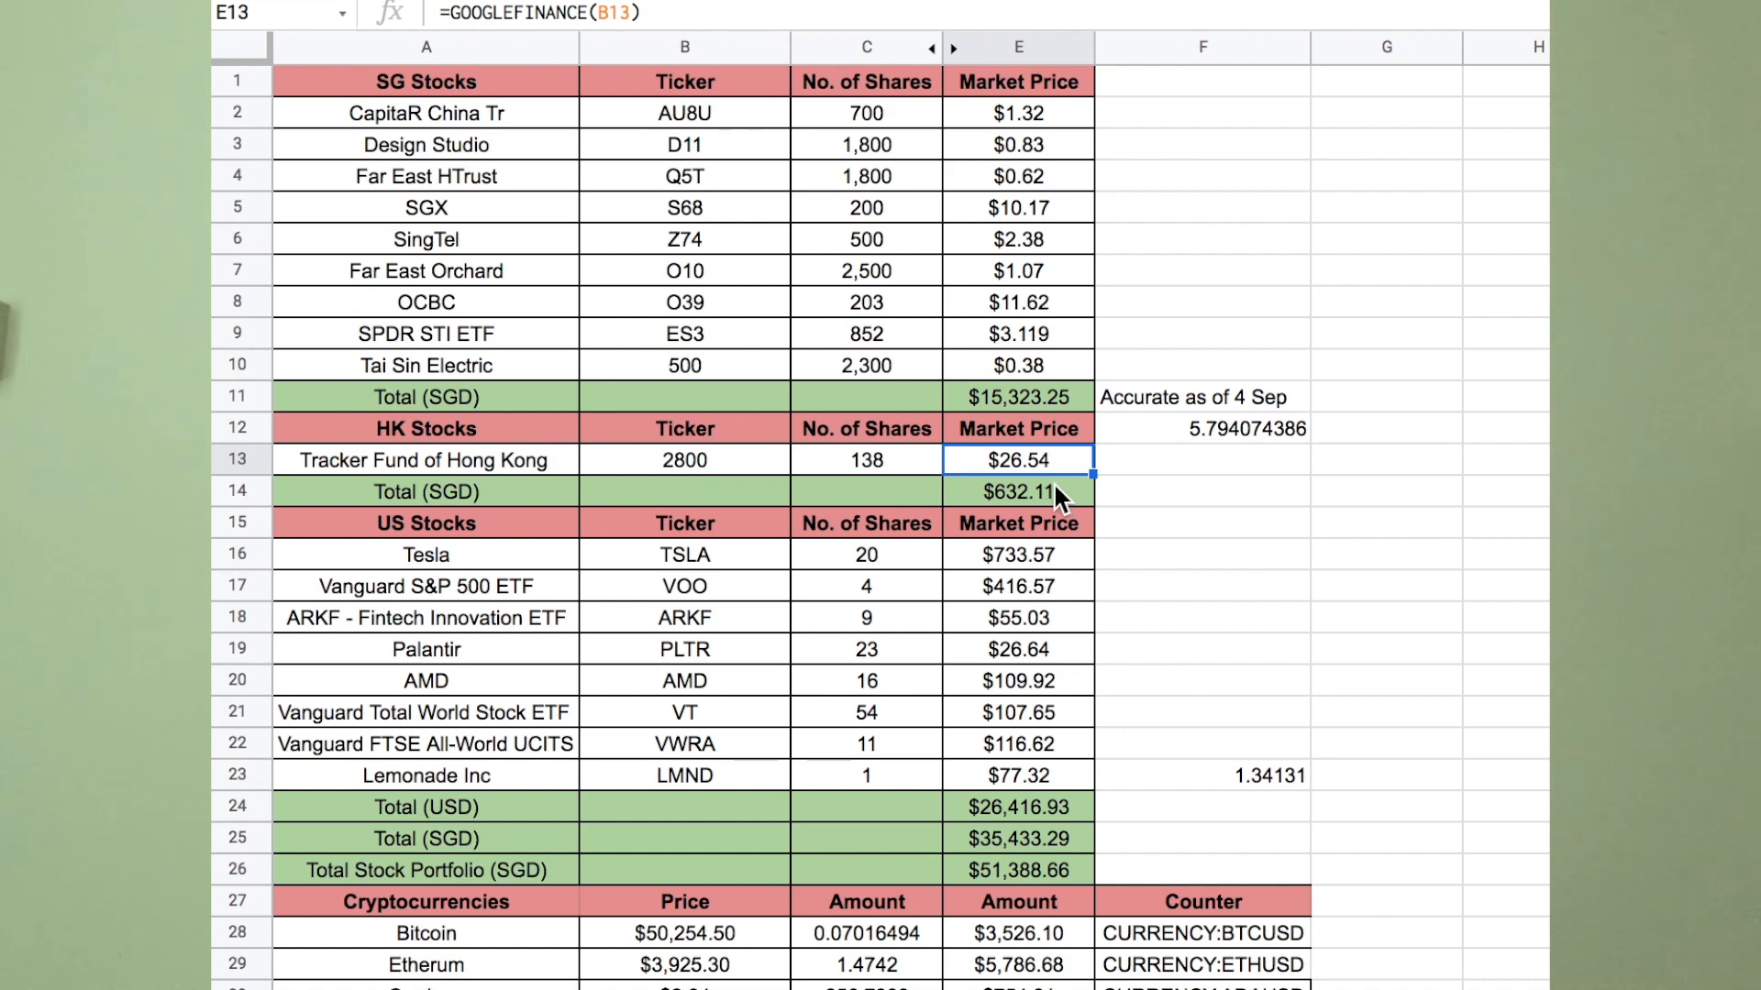
left_click_drag(780, 437, 758, 490)
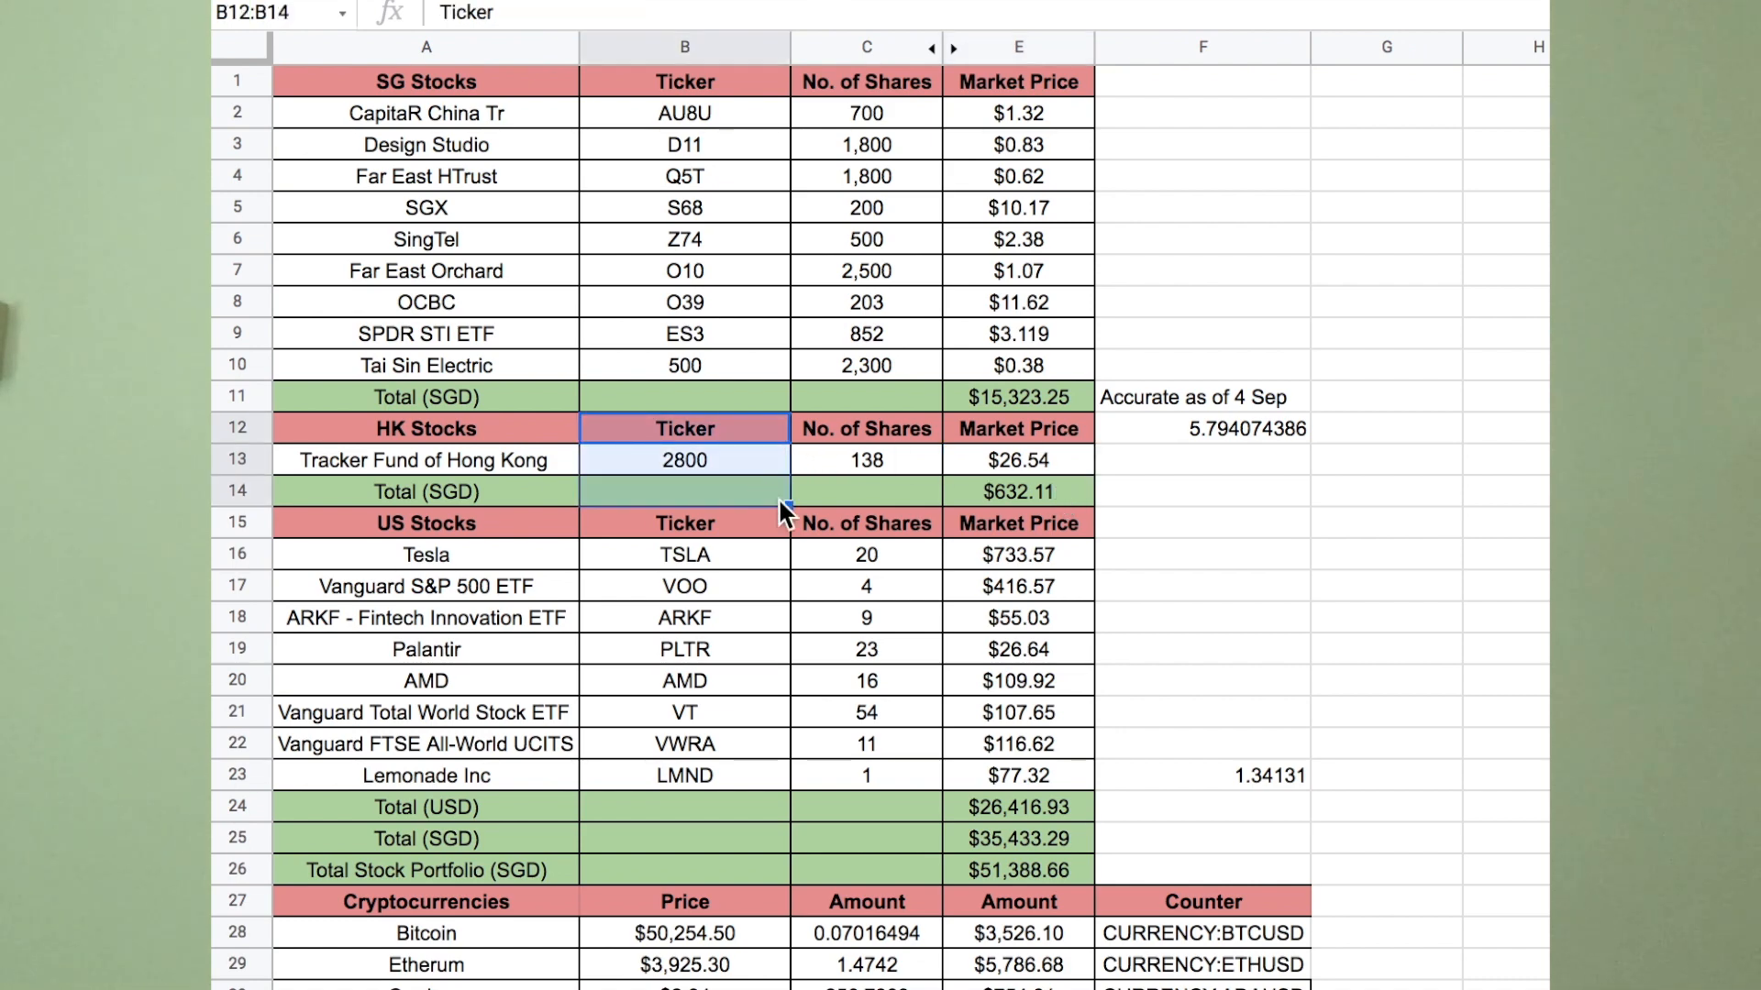
left_click(1049, 553)
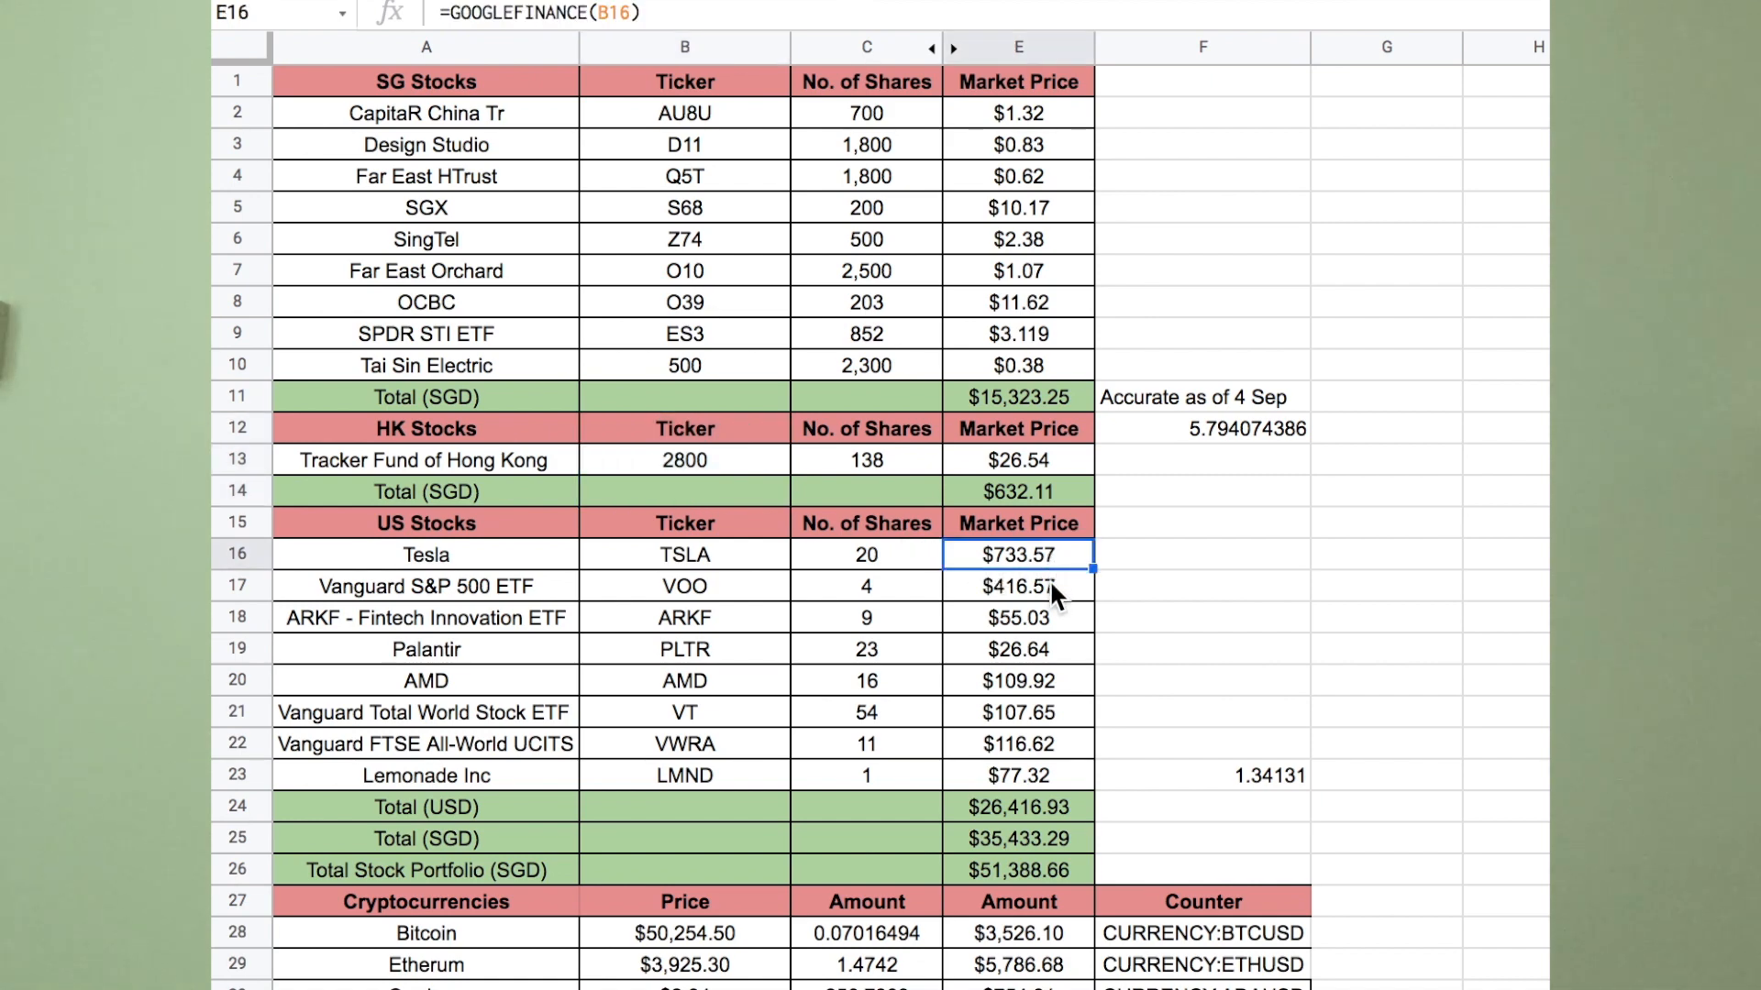
left_click(1051, 584)
left_click(1055, 615)
left_click(1053, 645)
left_click(1052, 679)
left_click(1051, 712)
left_click(1051, 745)
left_click(1051, 774)
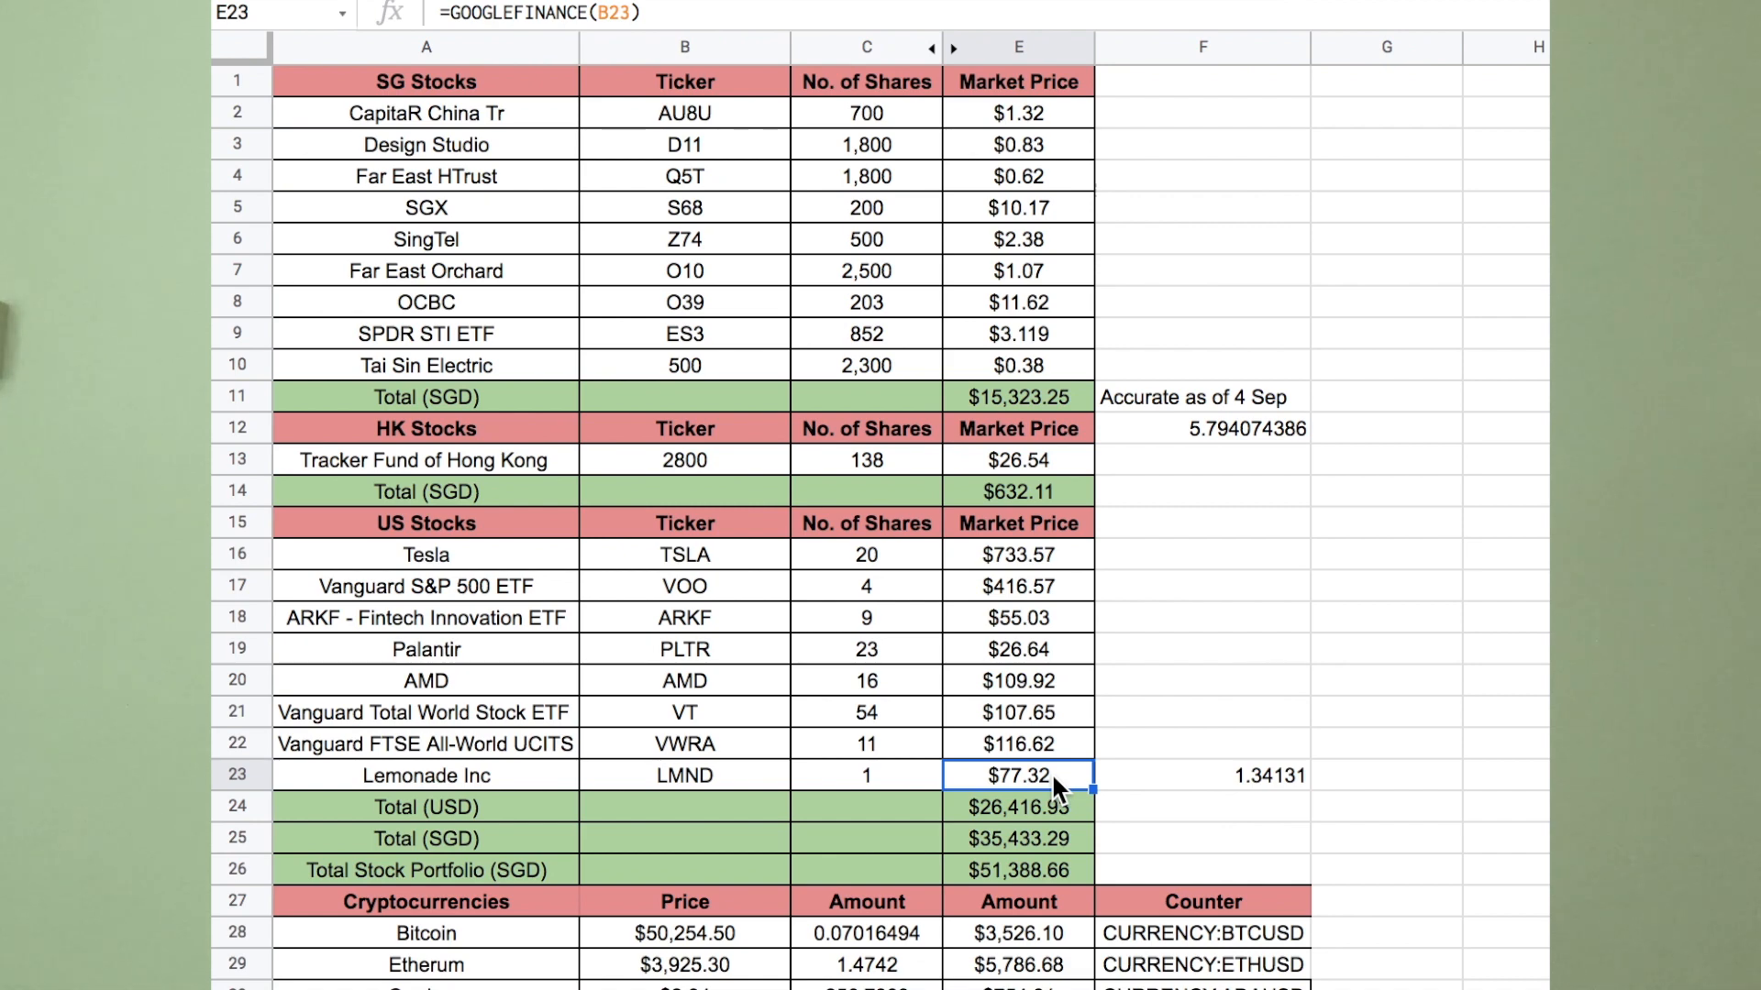
scroll(1051, 772, "down", 5)
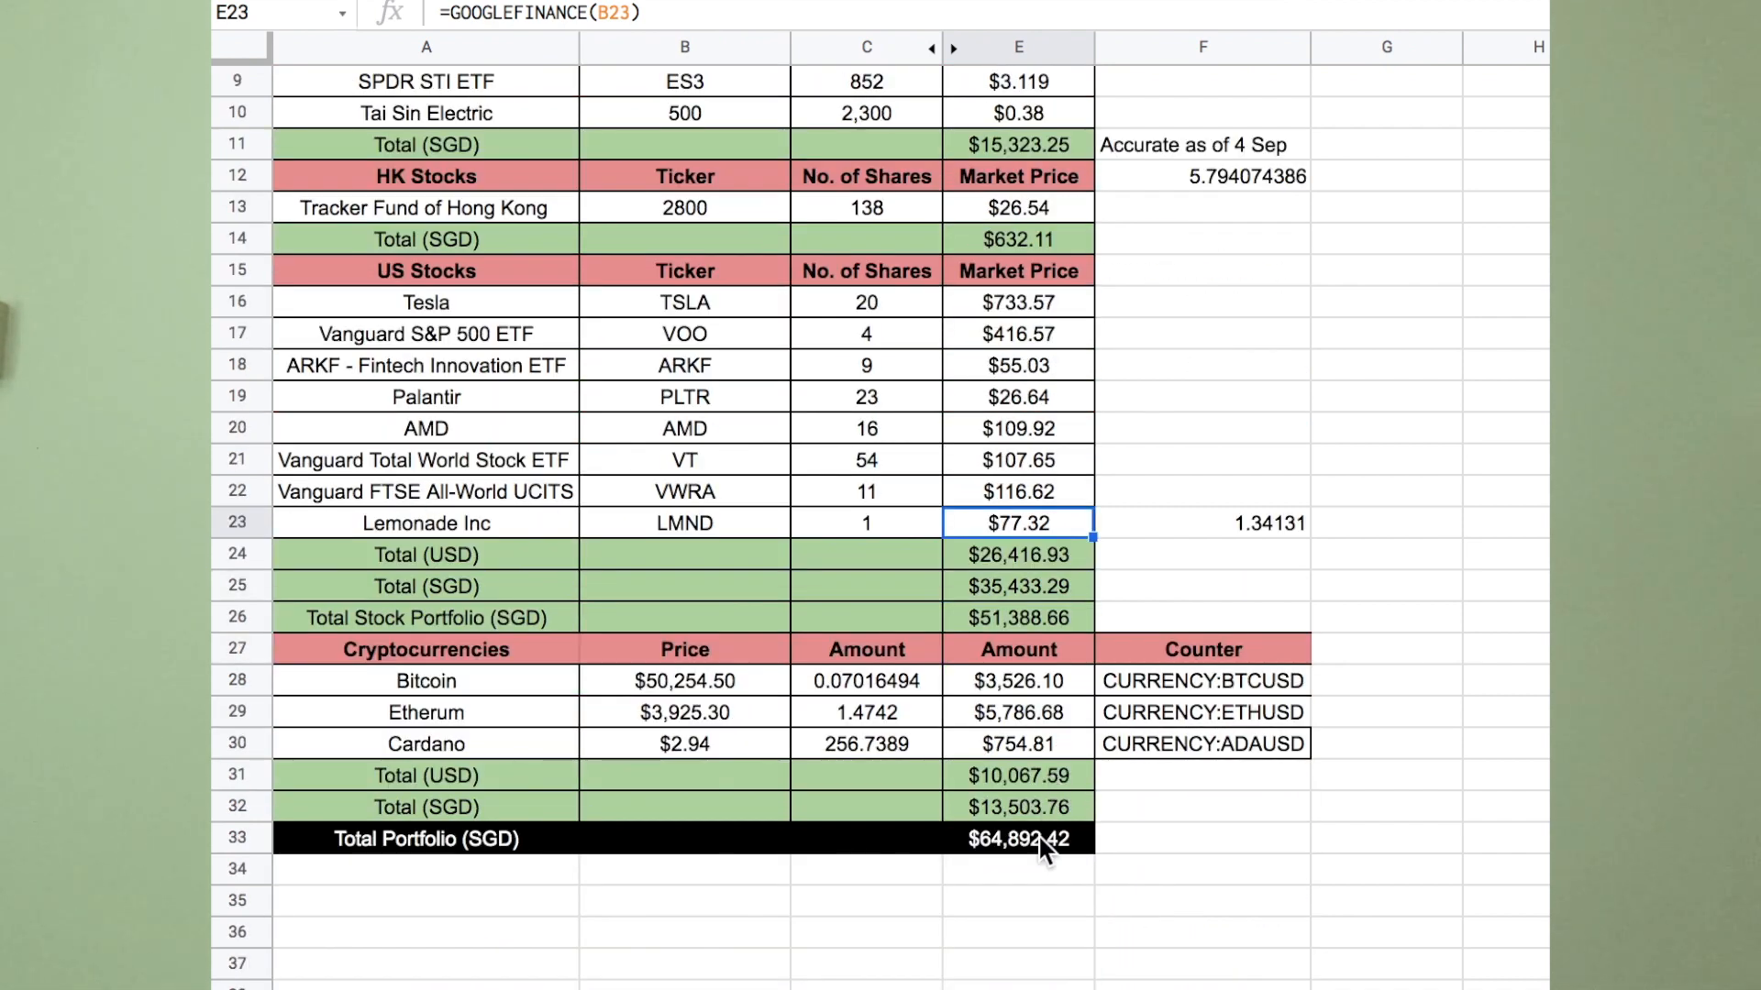
left_click(1029, 144)
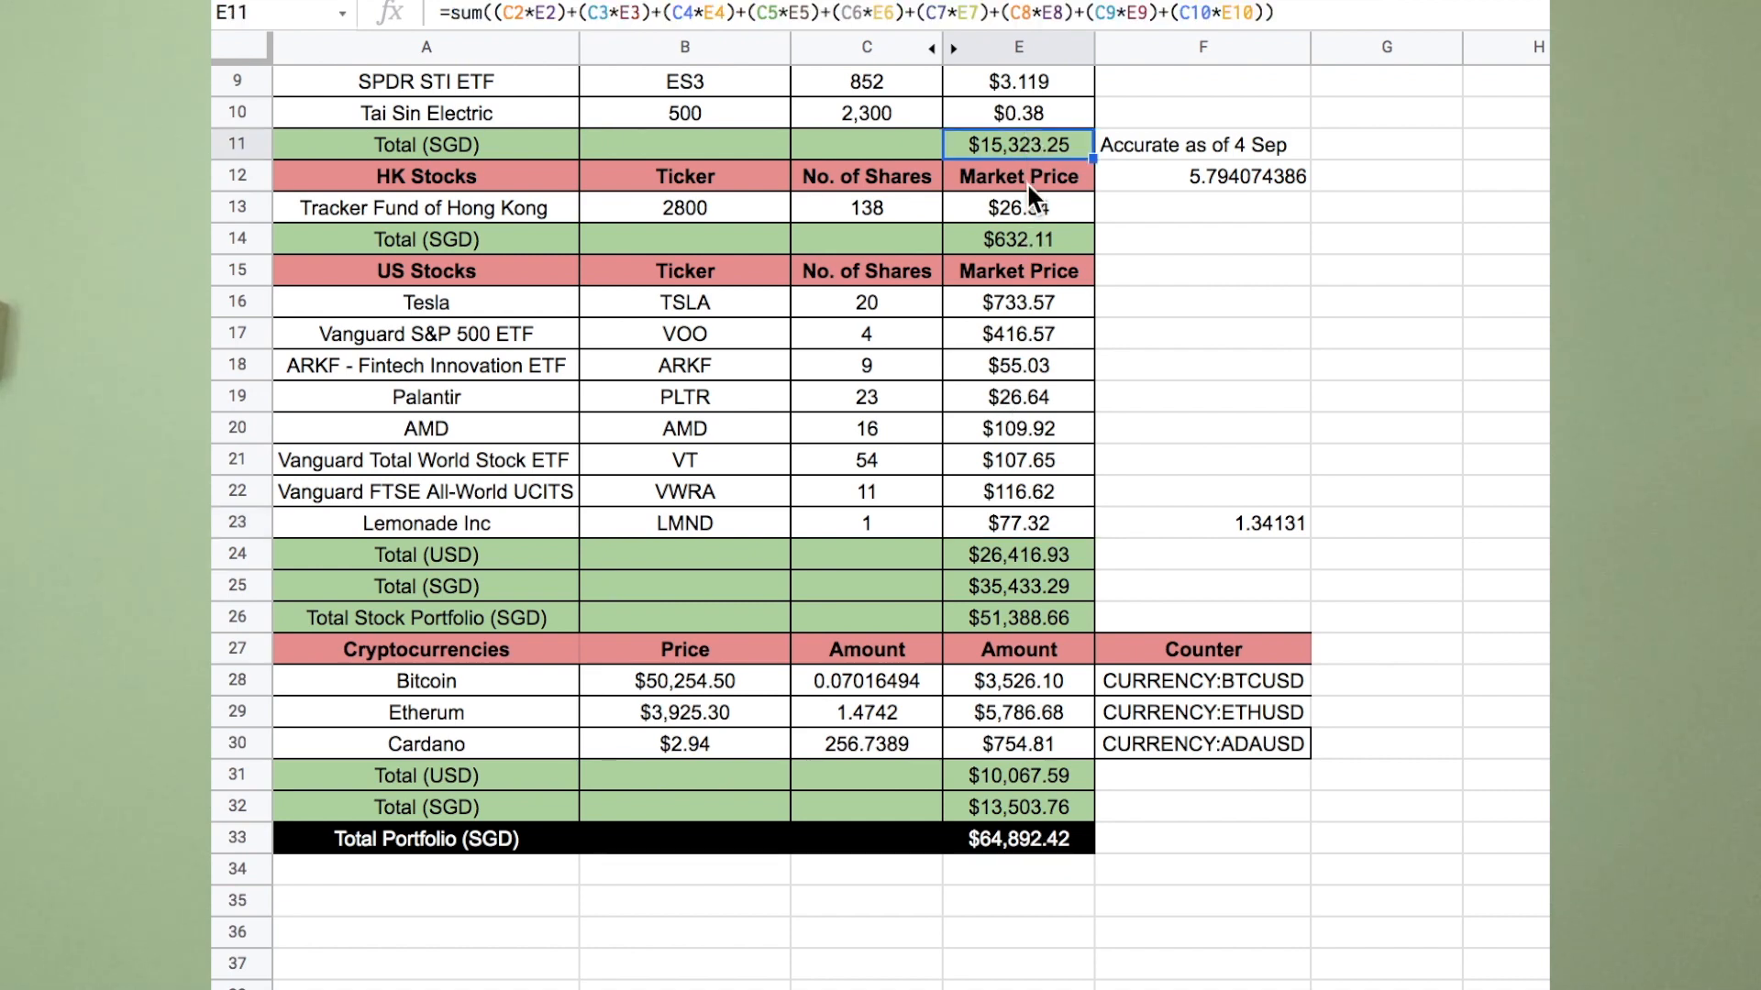
left_click(1025, 244)
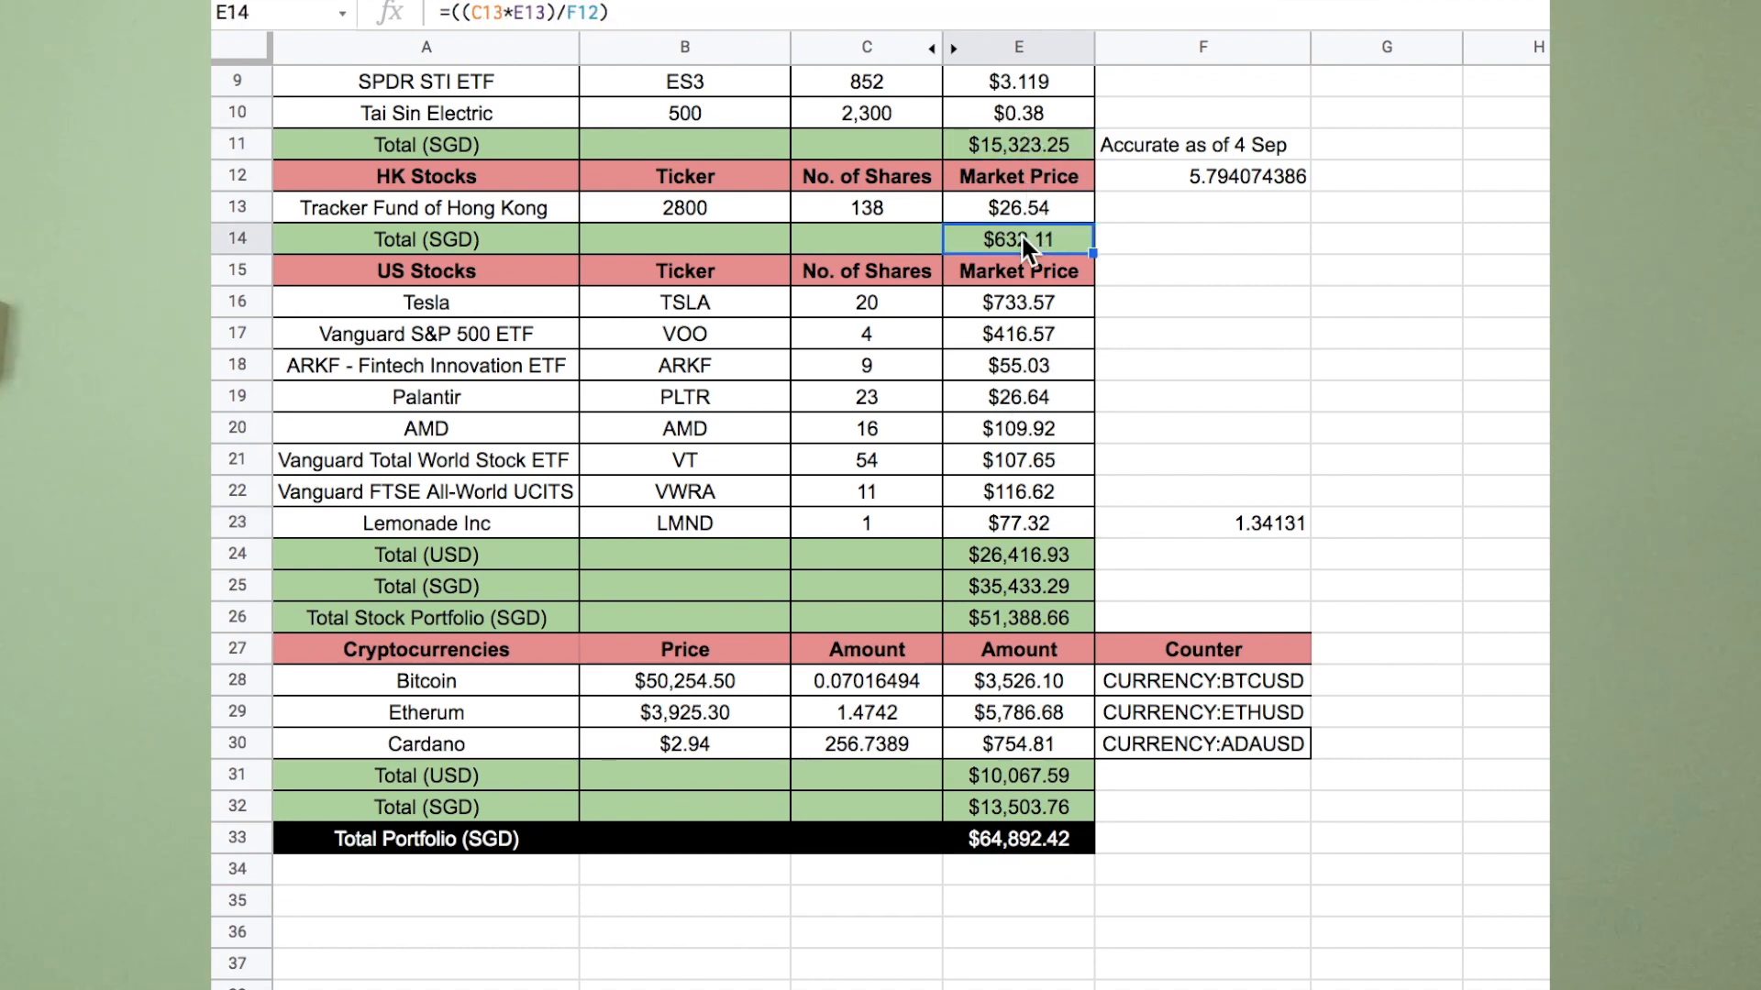
left_click(1027, 587)
left_click(1028, 619)
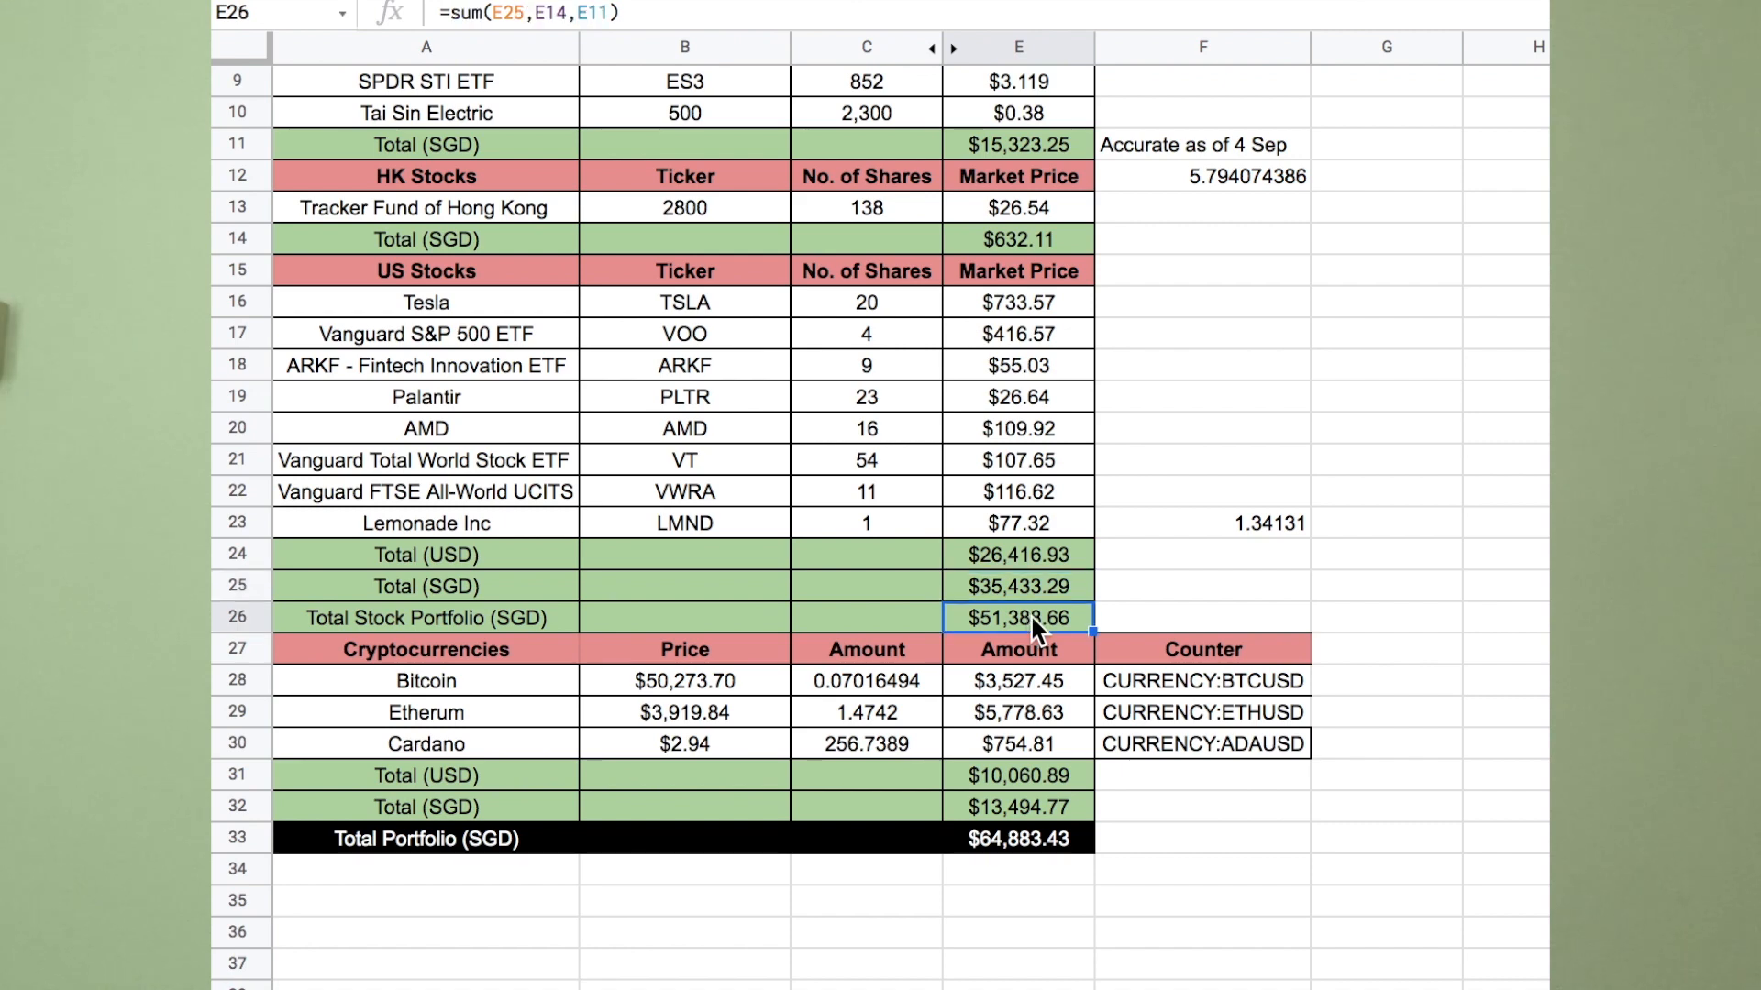
left_click(1183, 839)
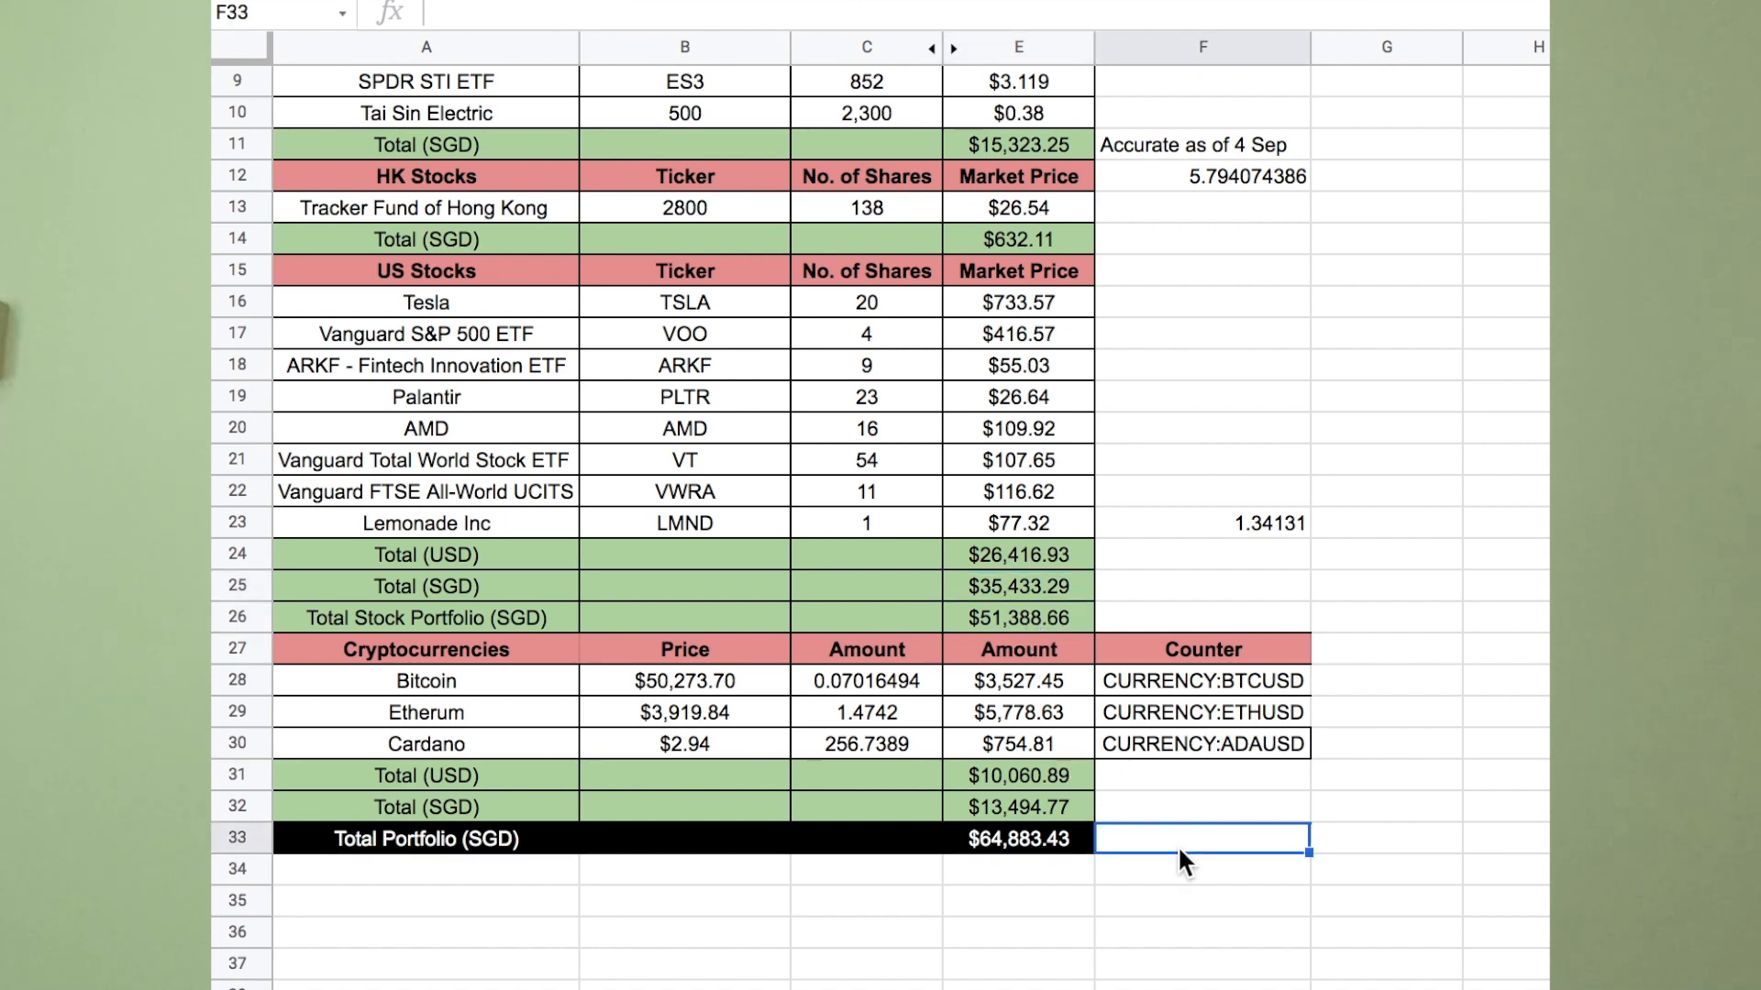
left_click_drag(1075, 828, 523, 837)
left_click(637, 898)
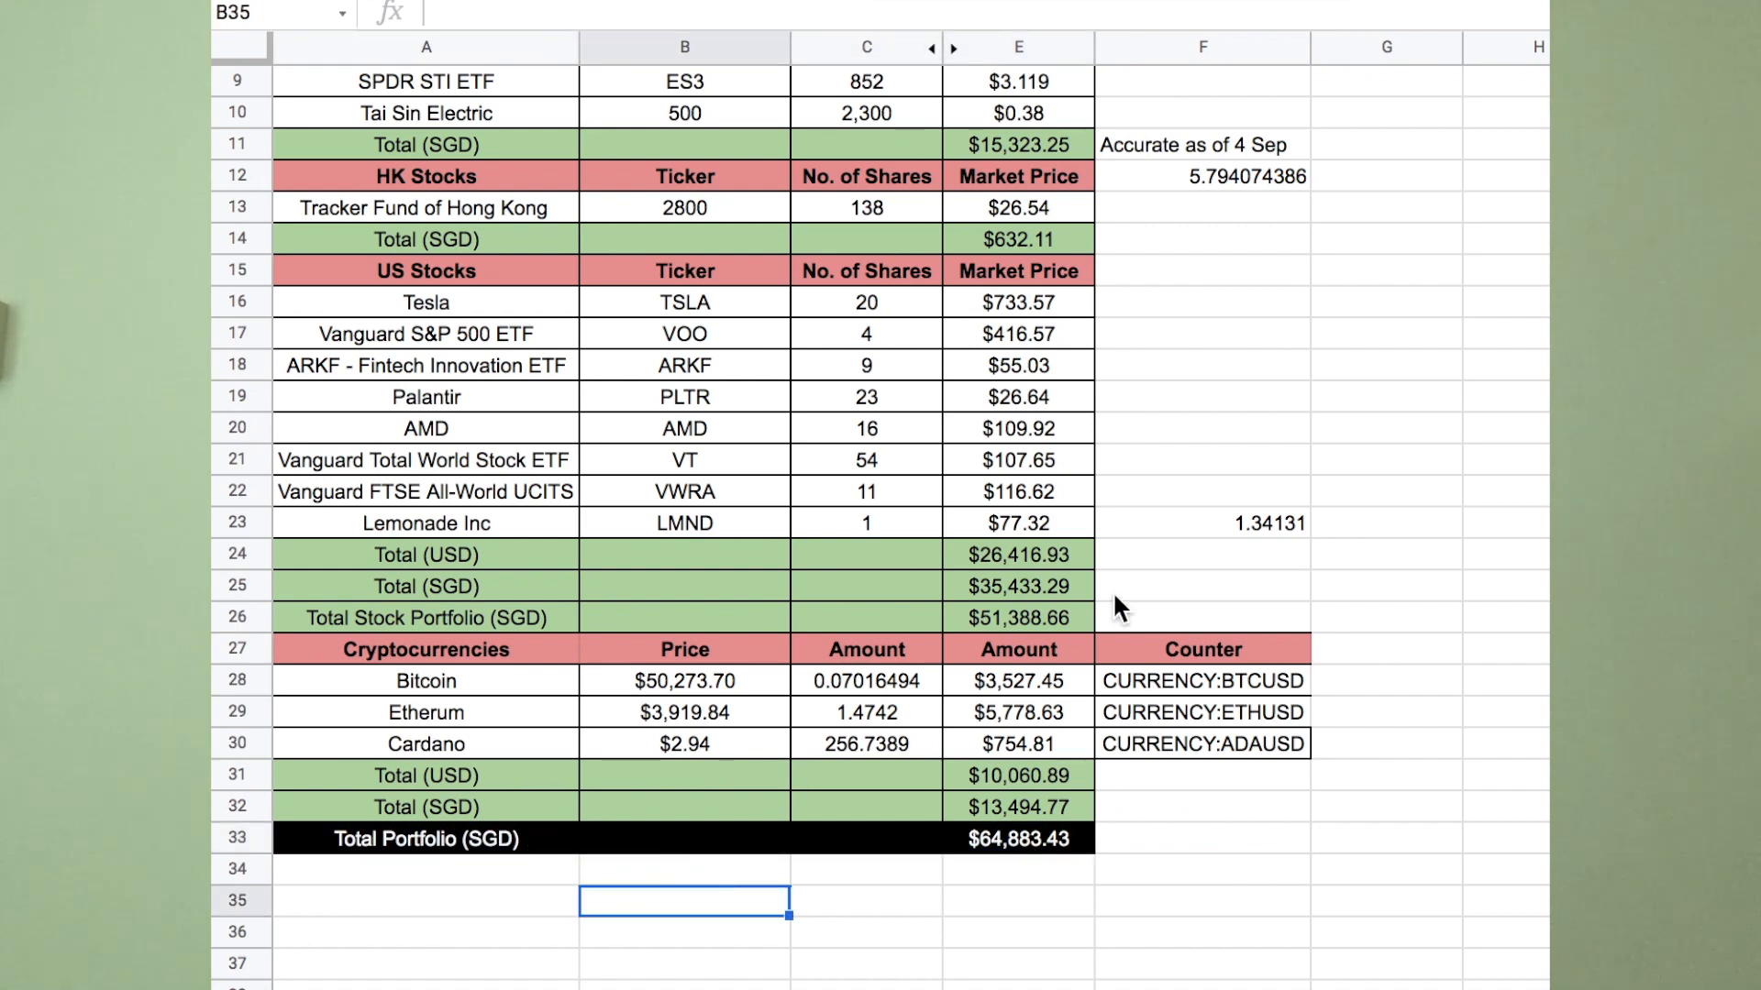
left_click(1160, 534)
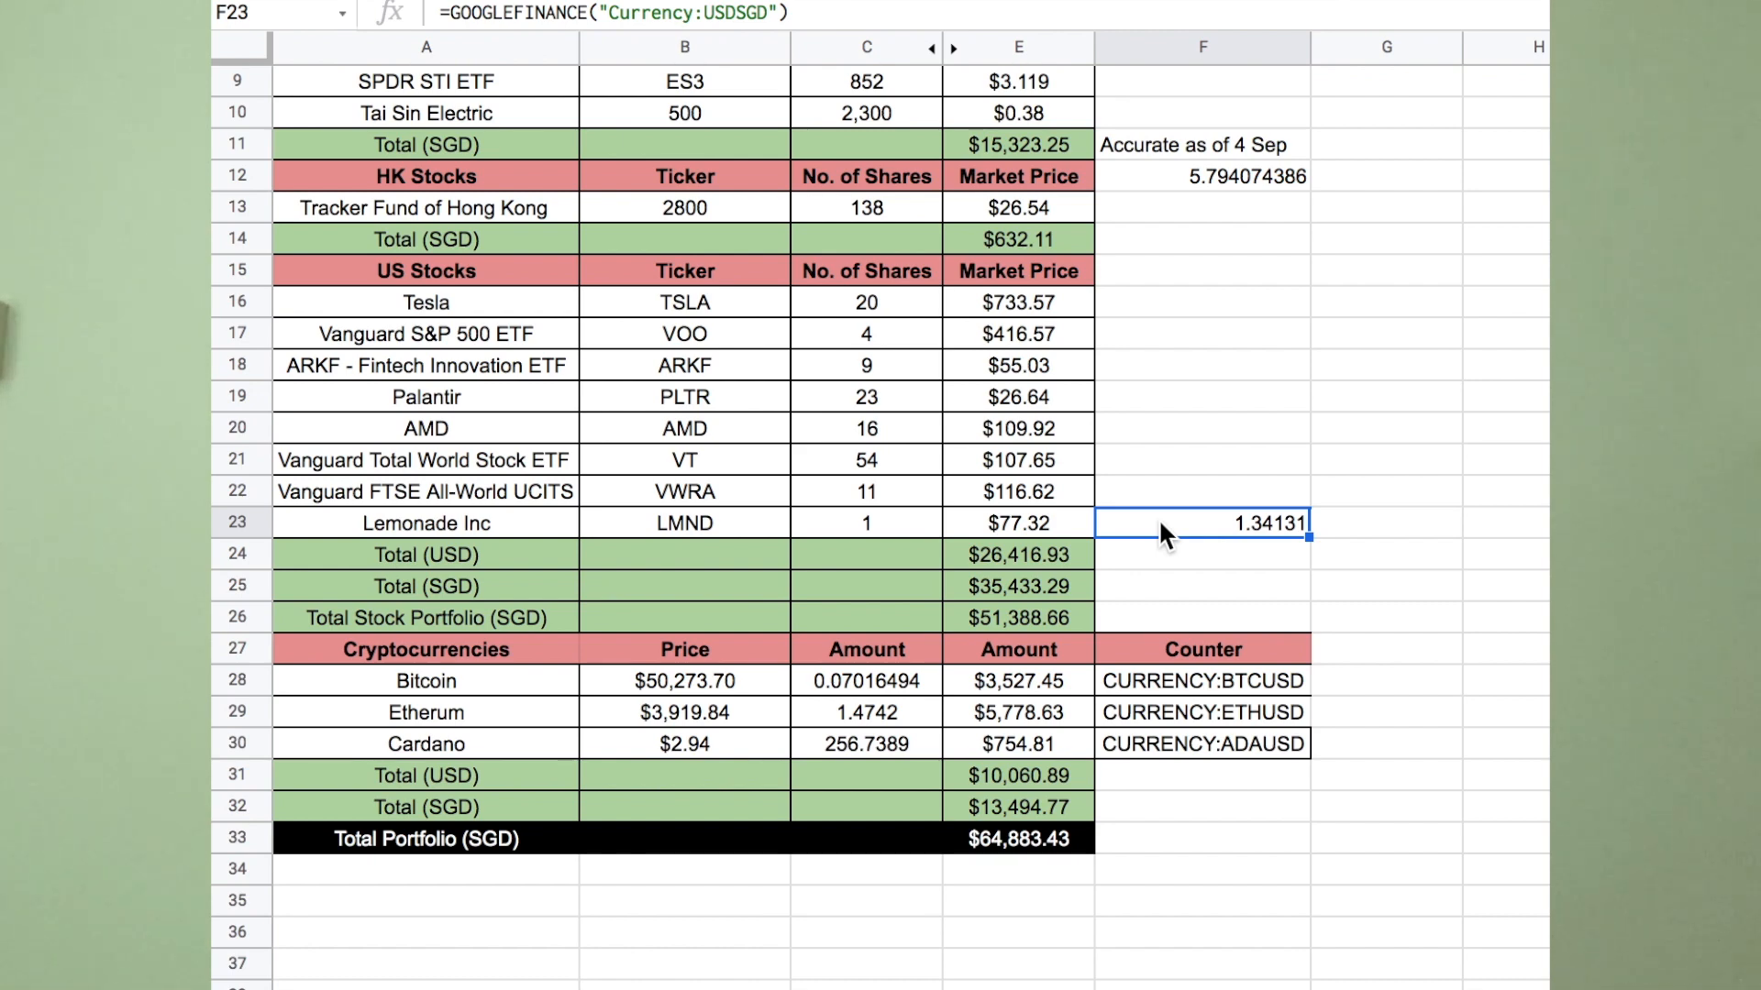
left_click(1069, 554)
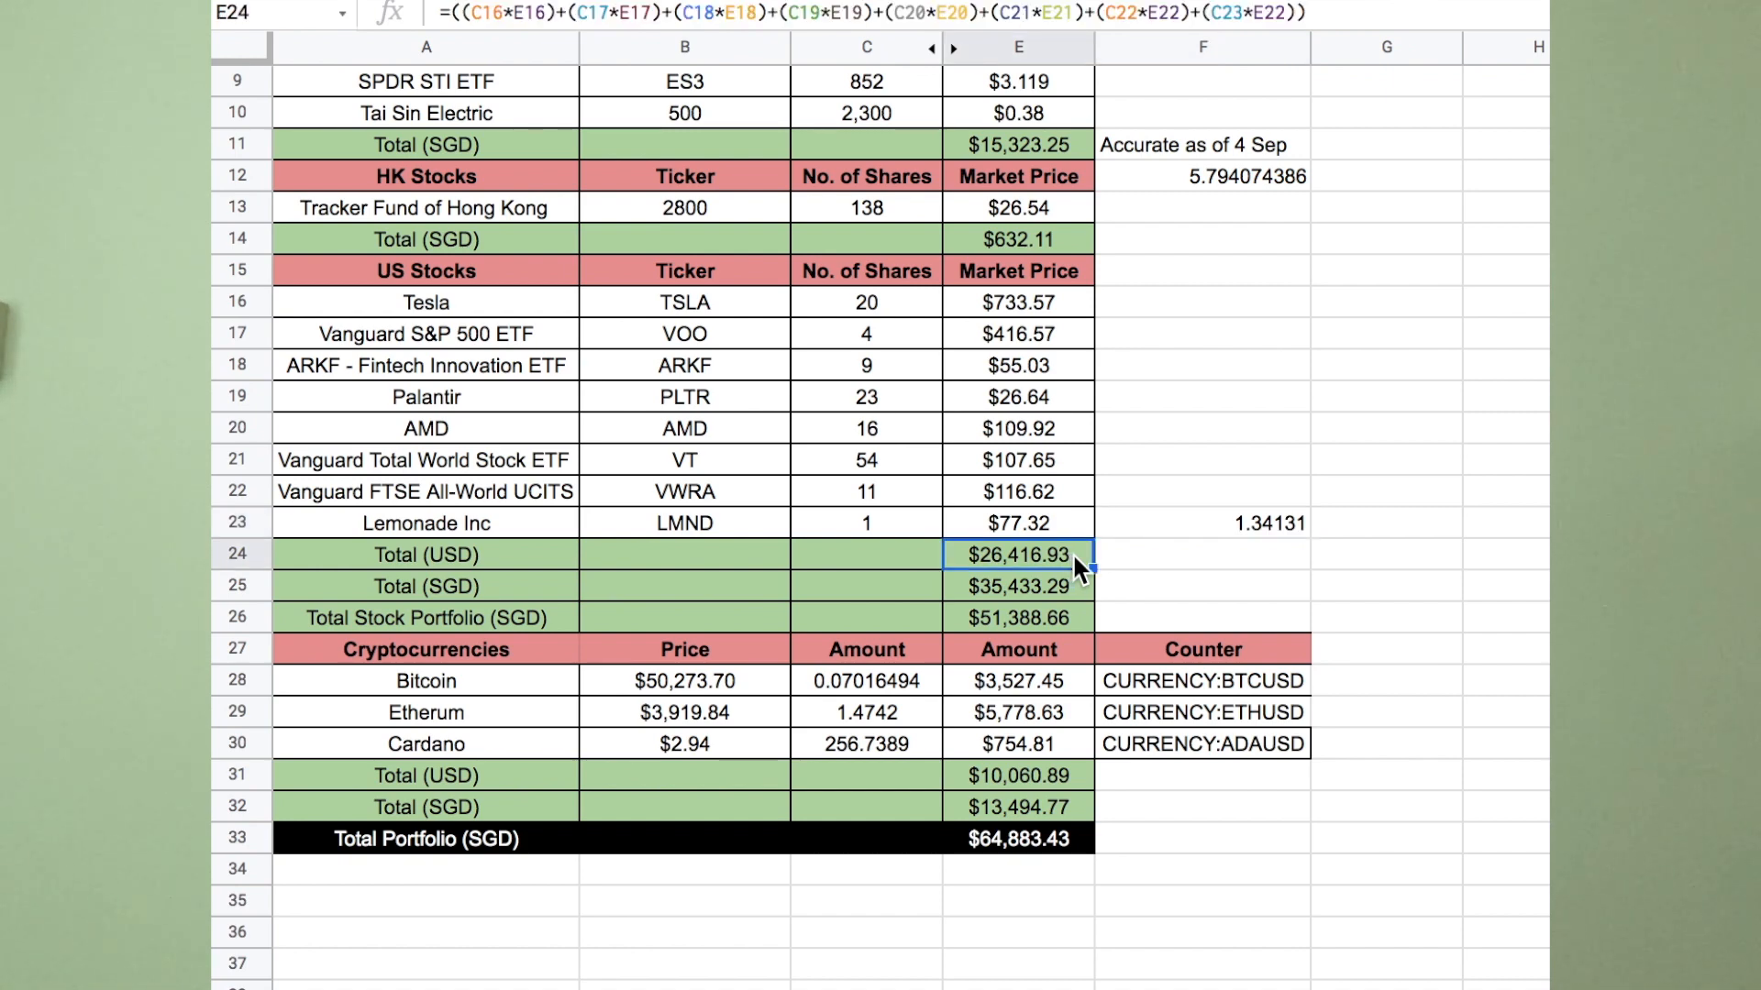
left_click(1193, 519)
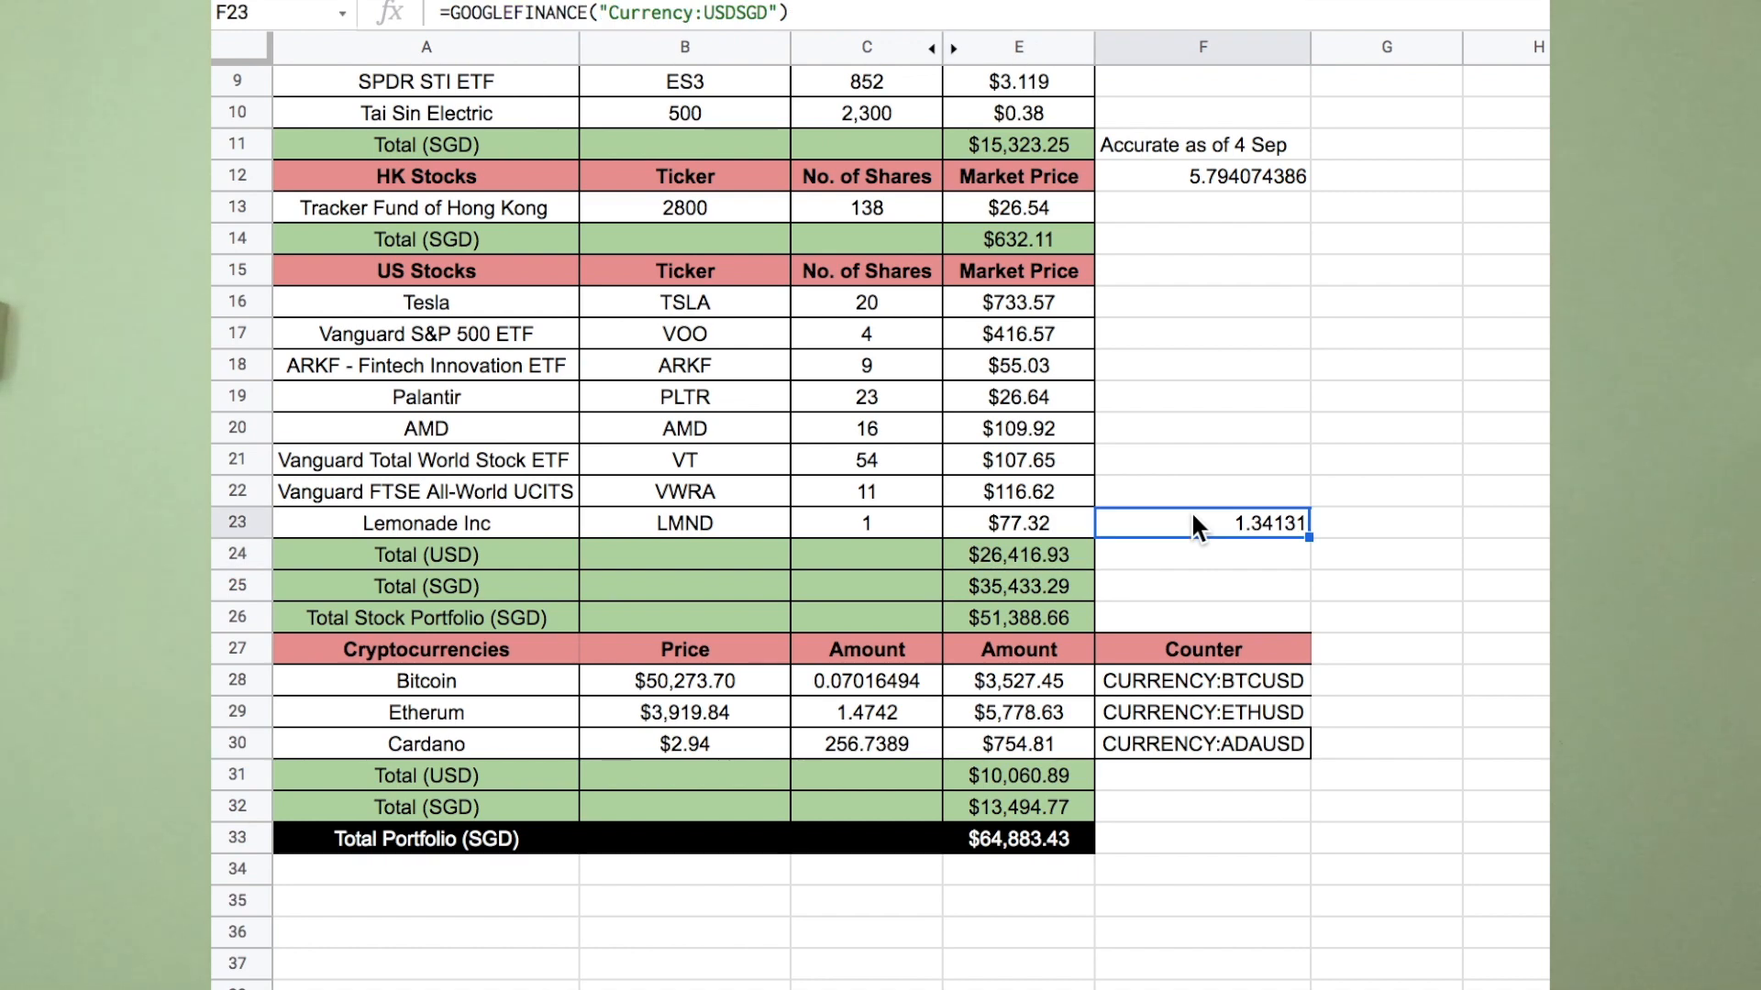
left_click(1060, 584)
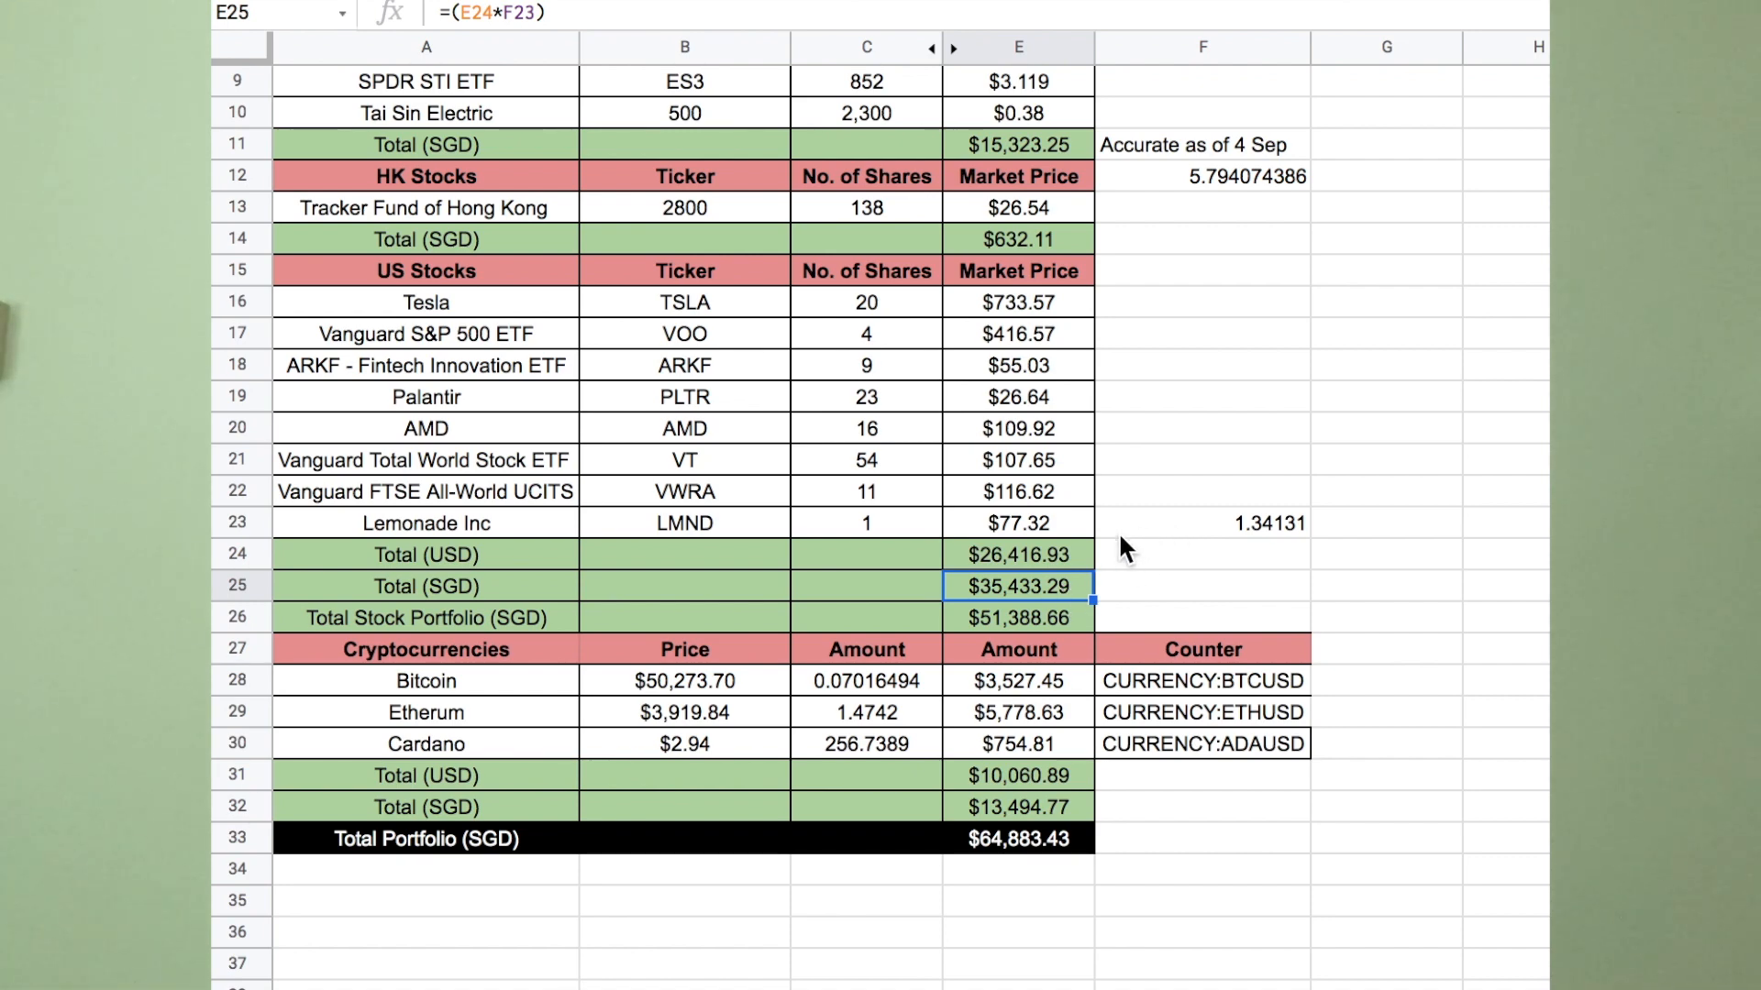
left_click(1067, 556)
left_click(1058, 590)
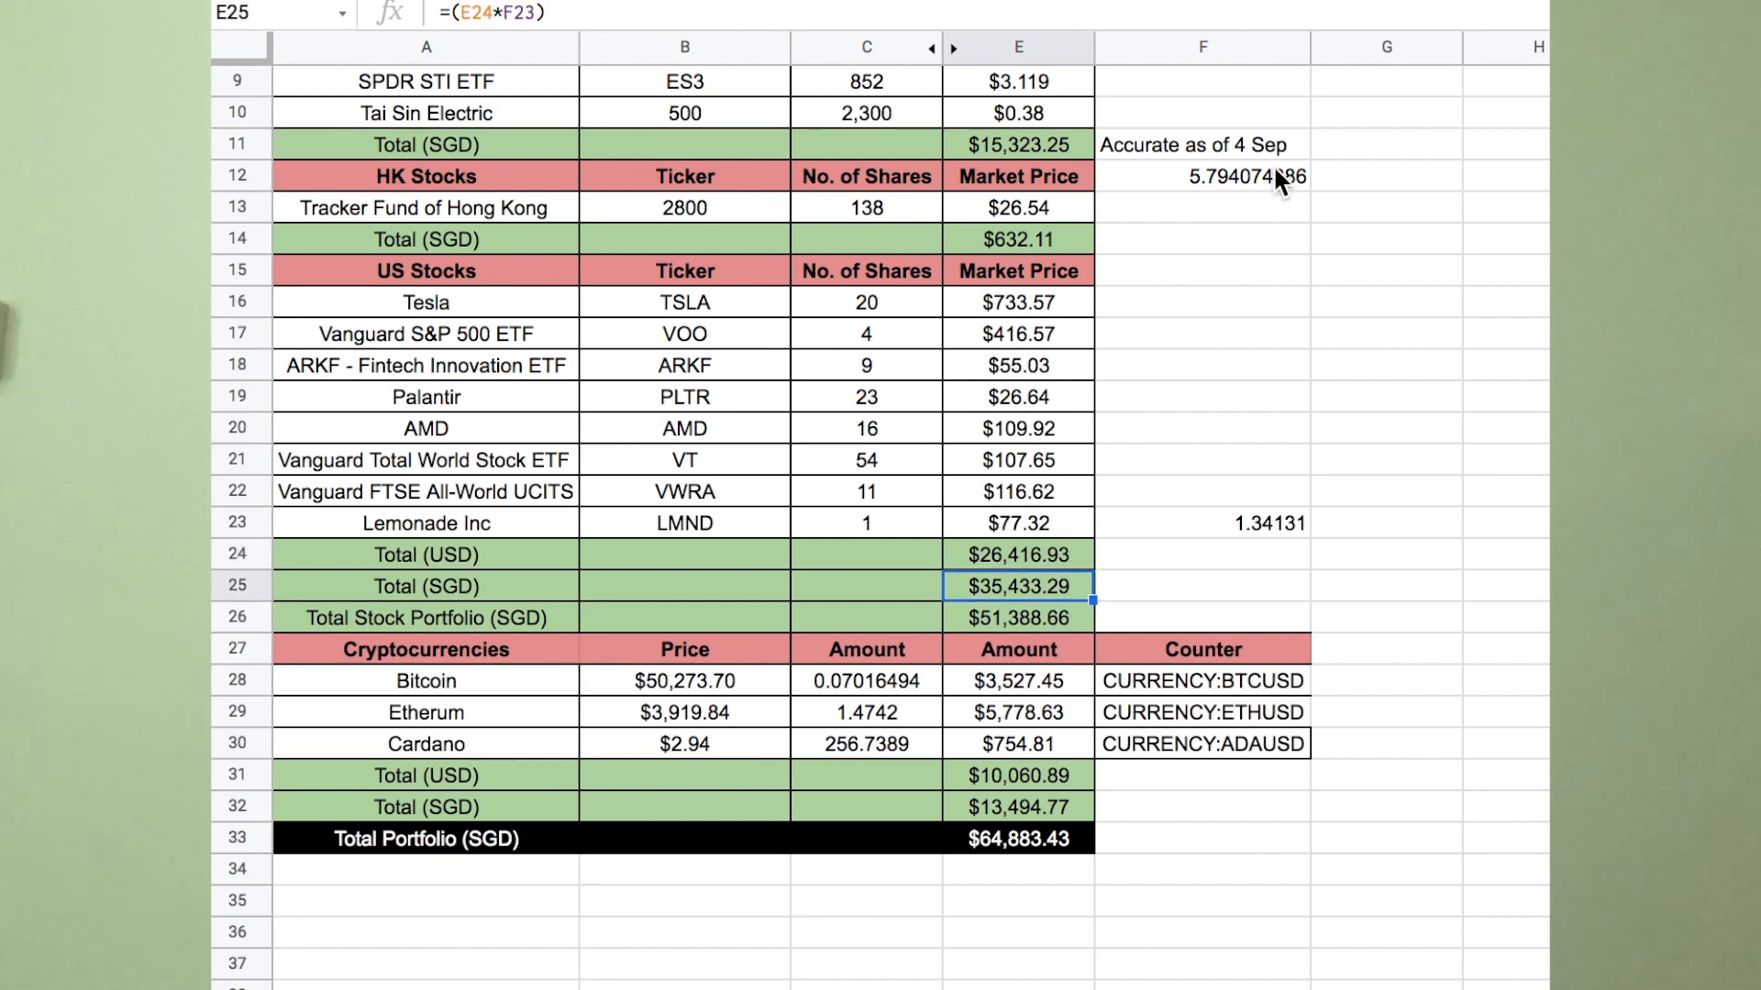
left_click(1246, 179)
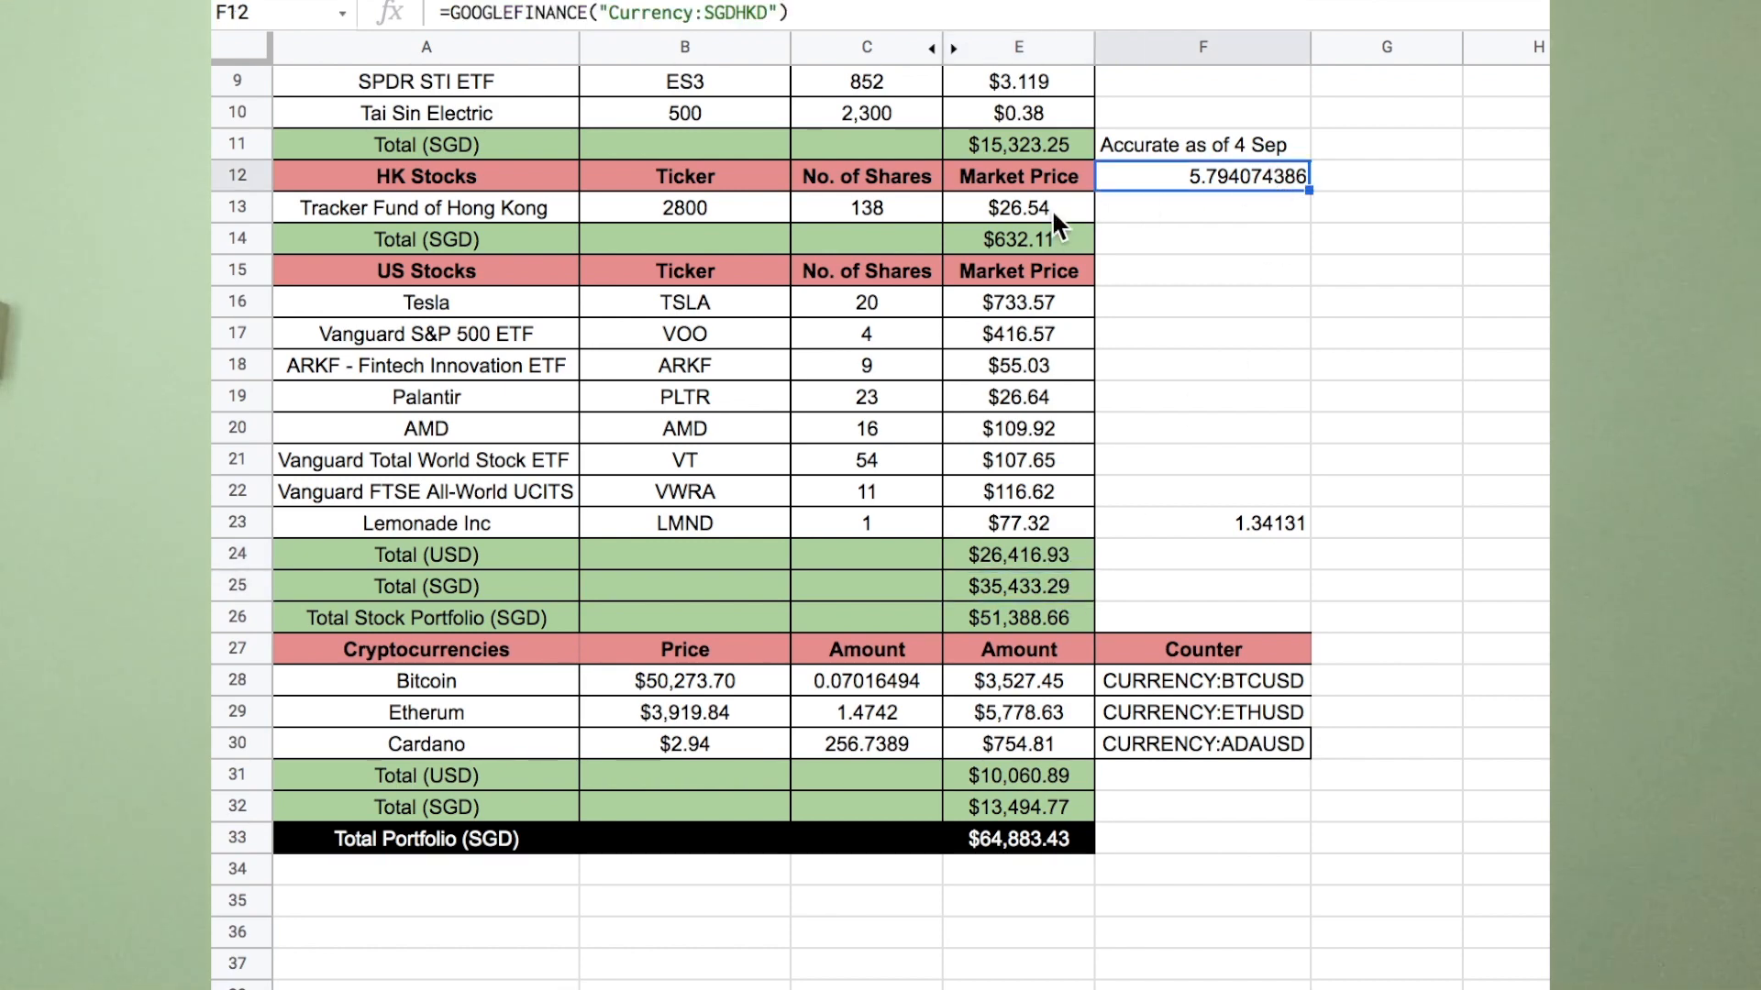
left_click(1026, 239)
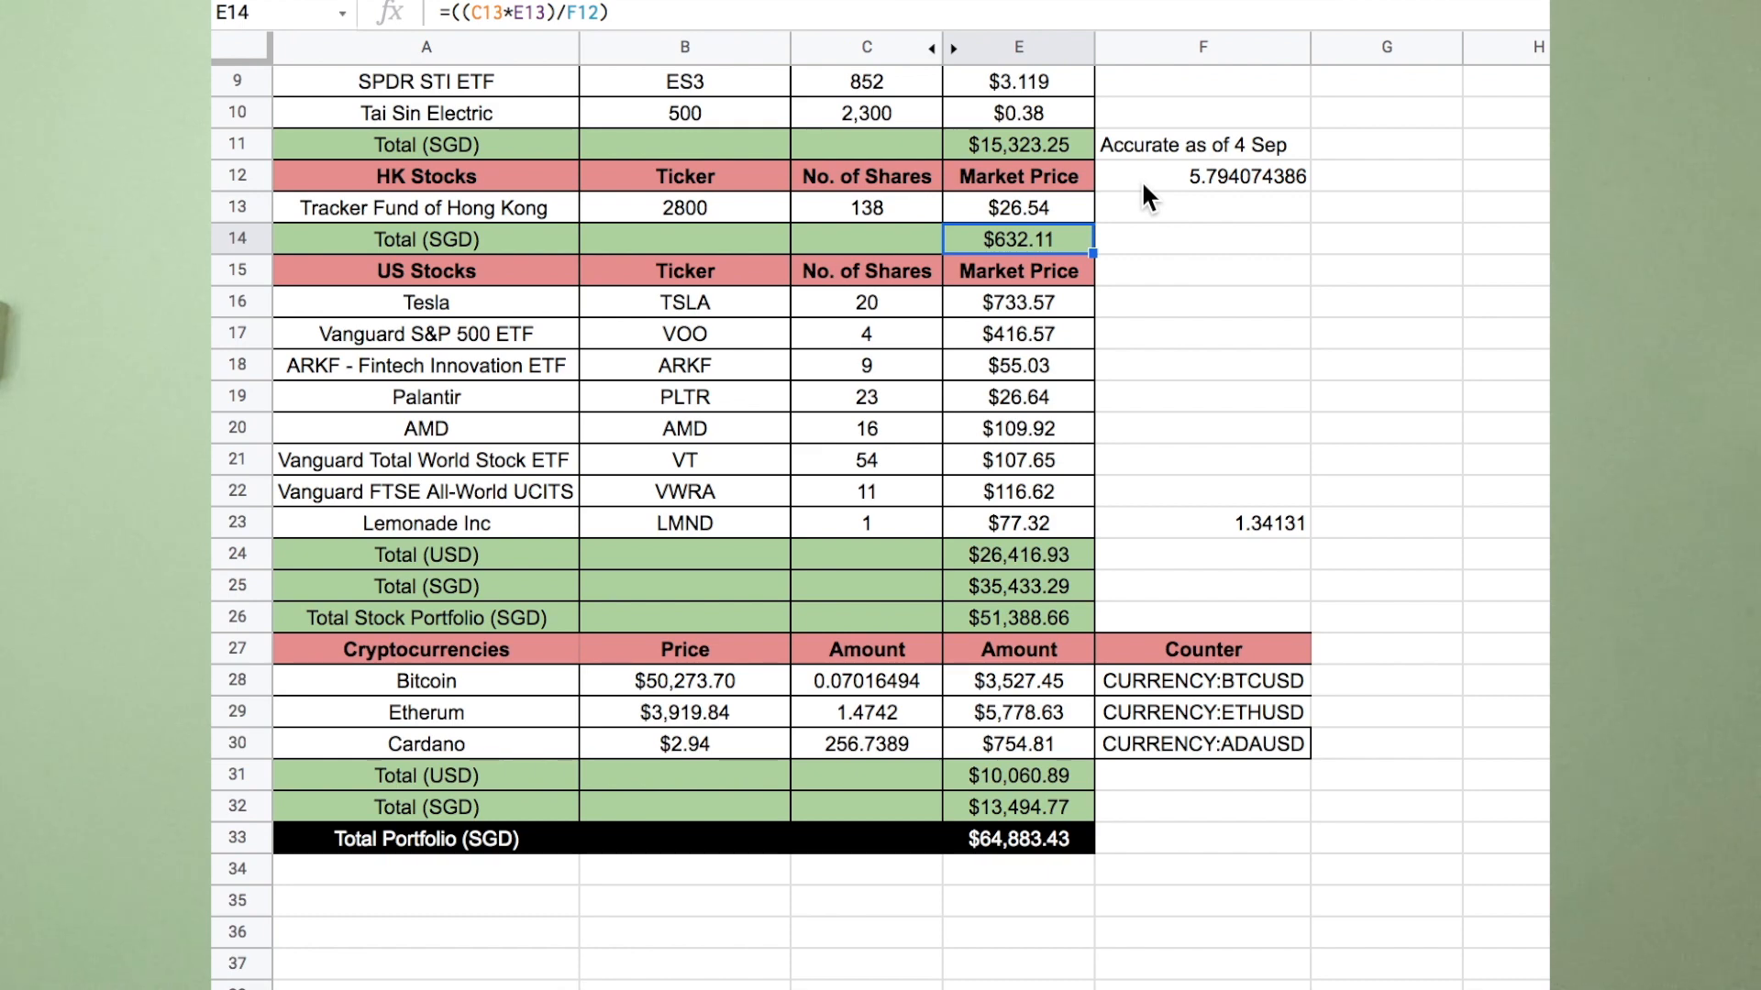
left_click_drag(532, 648, 1134, 751)
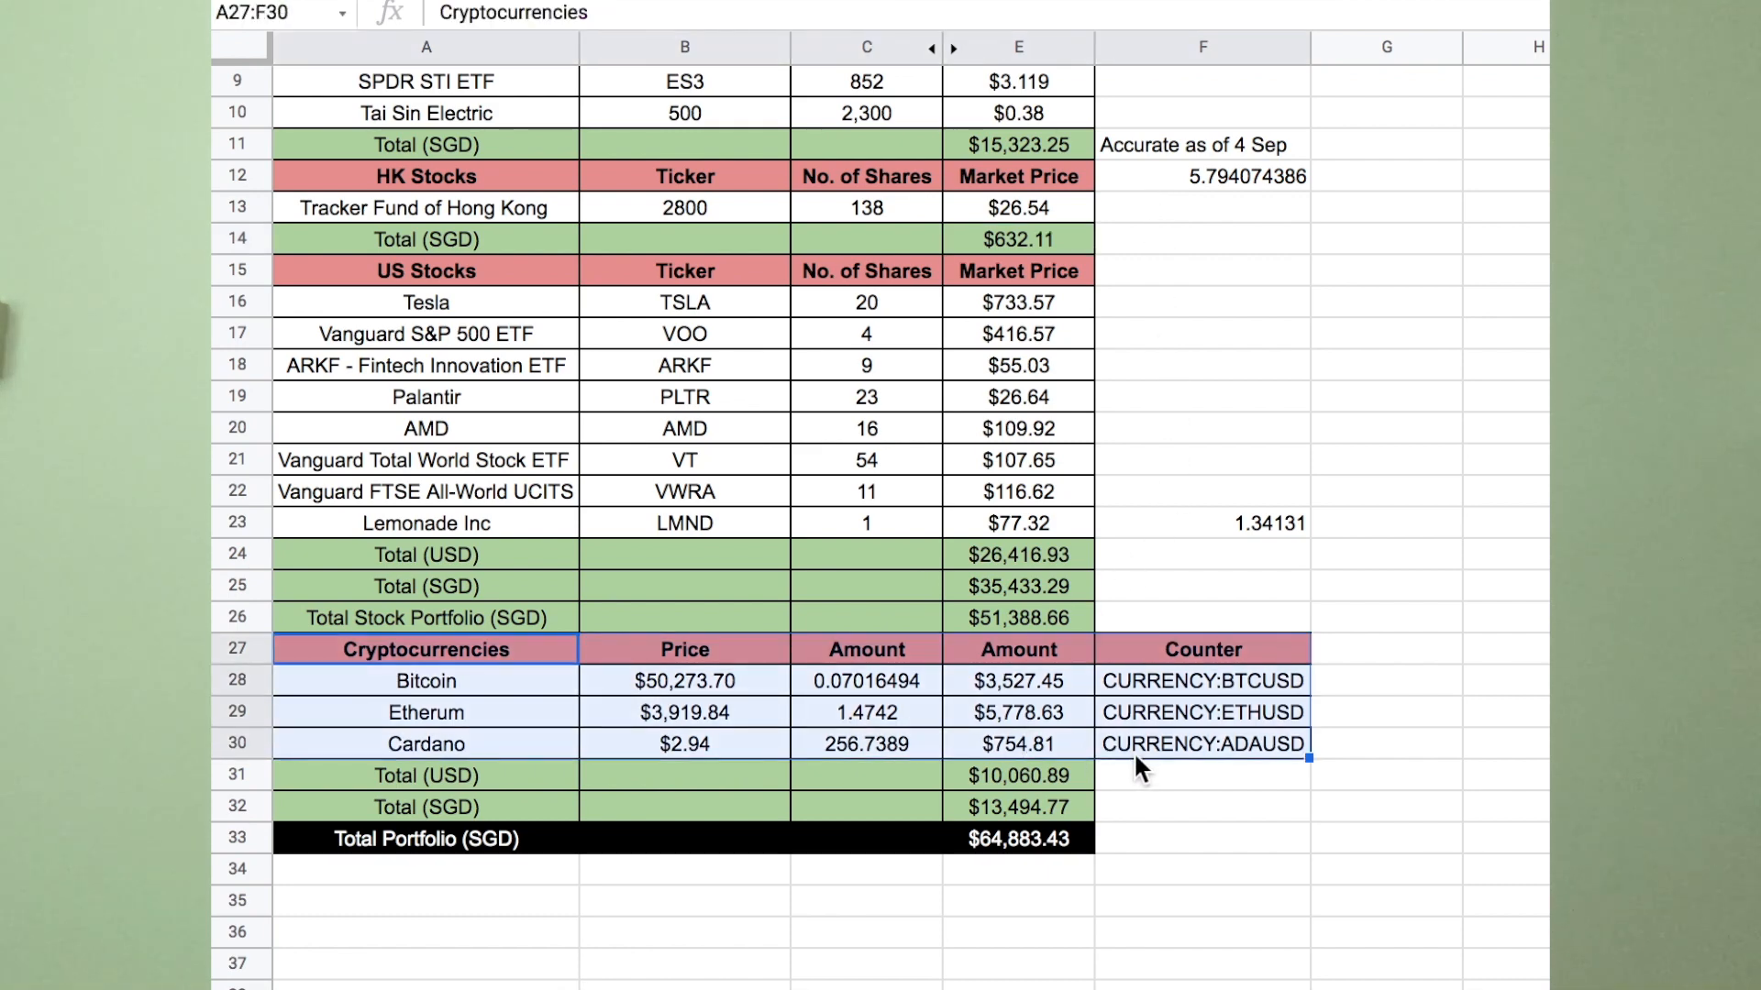
left_click(1174, 838)
left_click(997, 695)
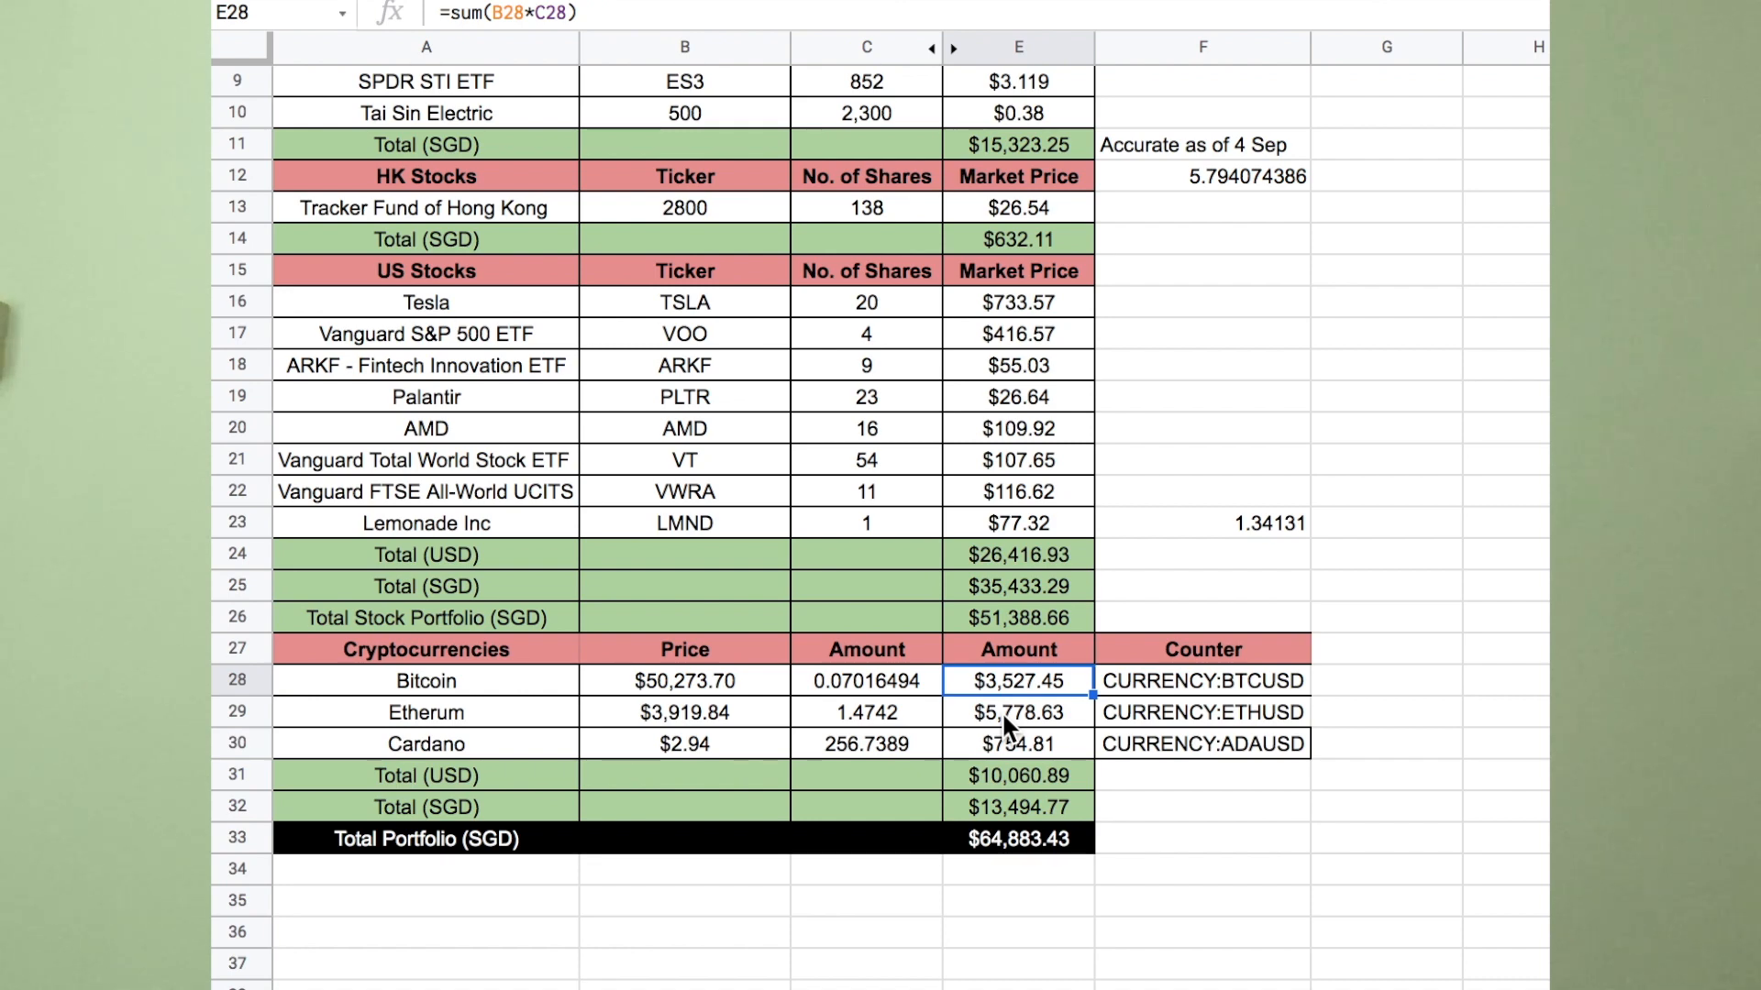
left_click_drag(893, 651, 894, 744)
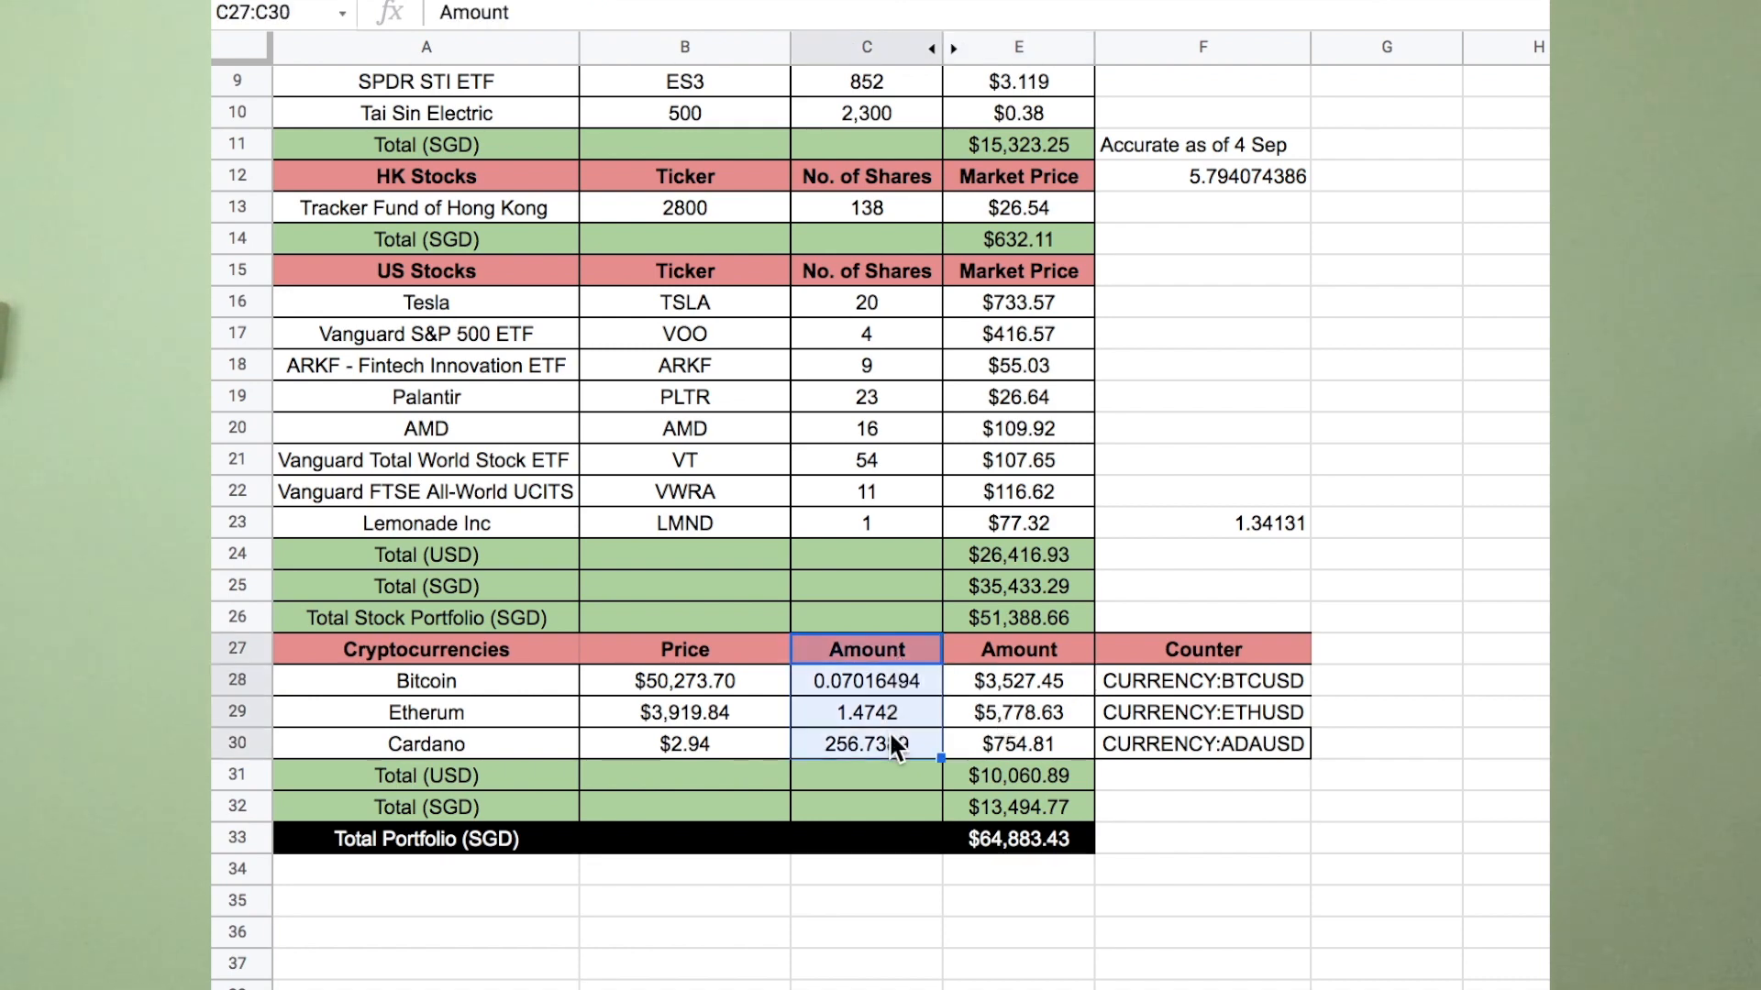
left_click(1054, 681)
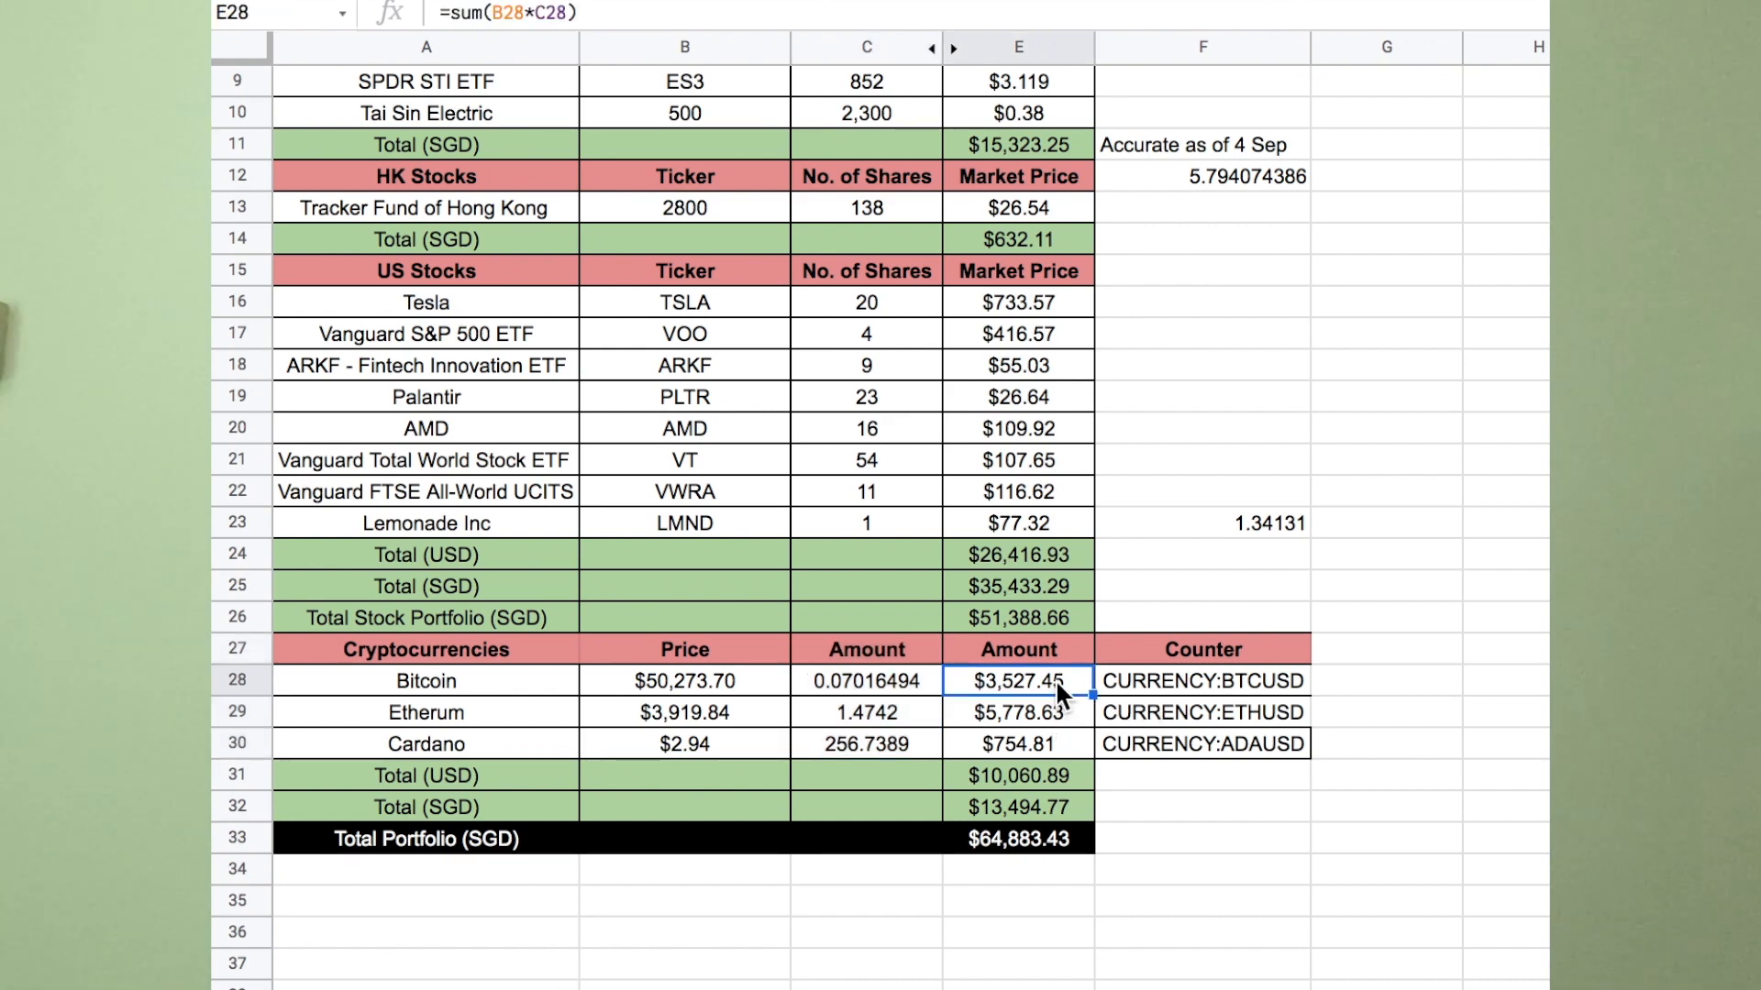
left_click(1157, 679)
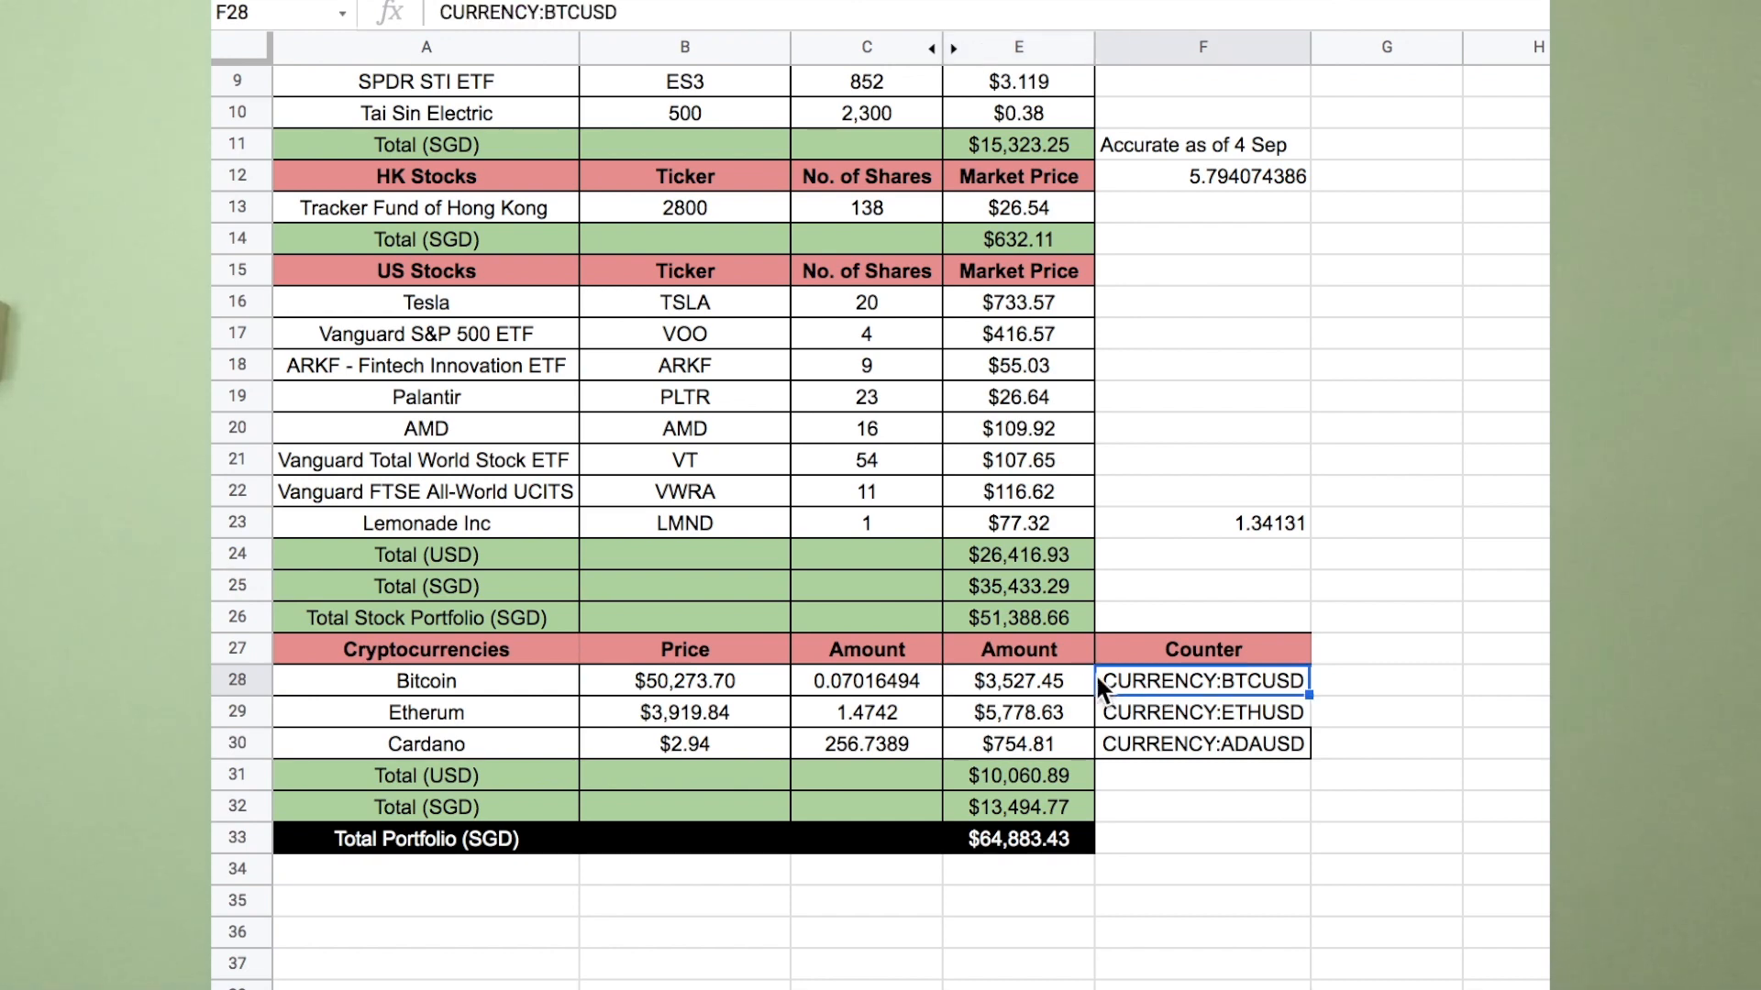
left_click(1052, 683)
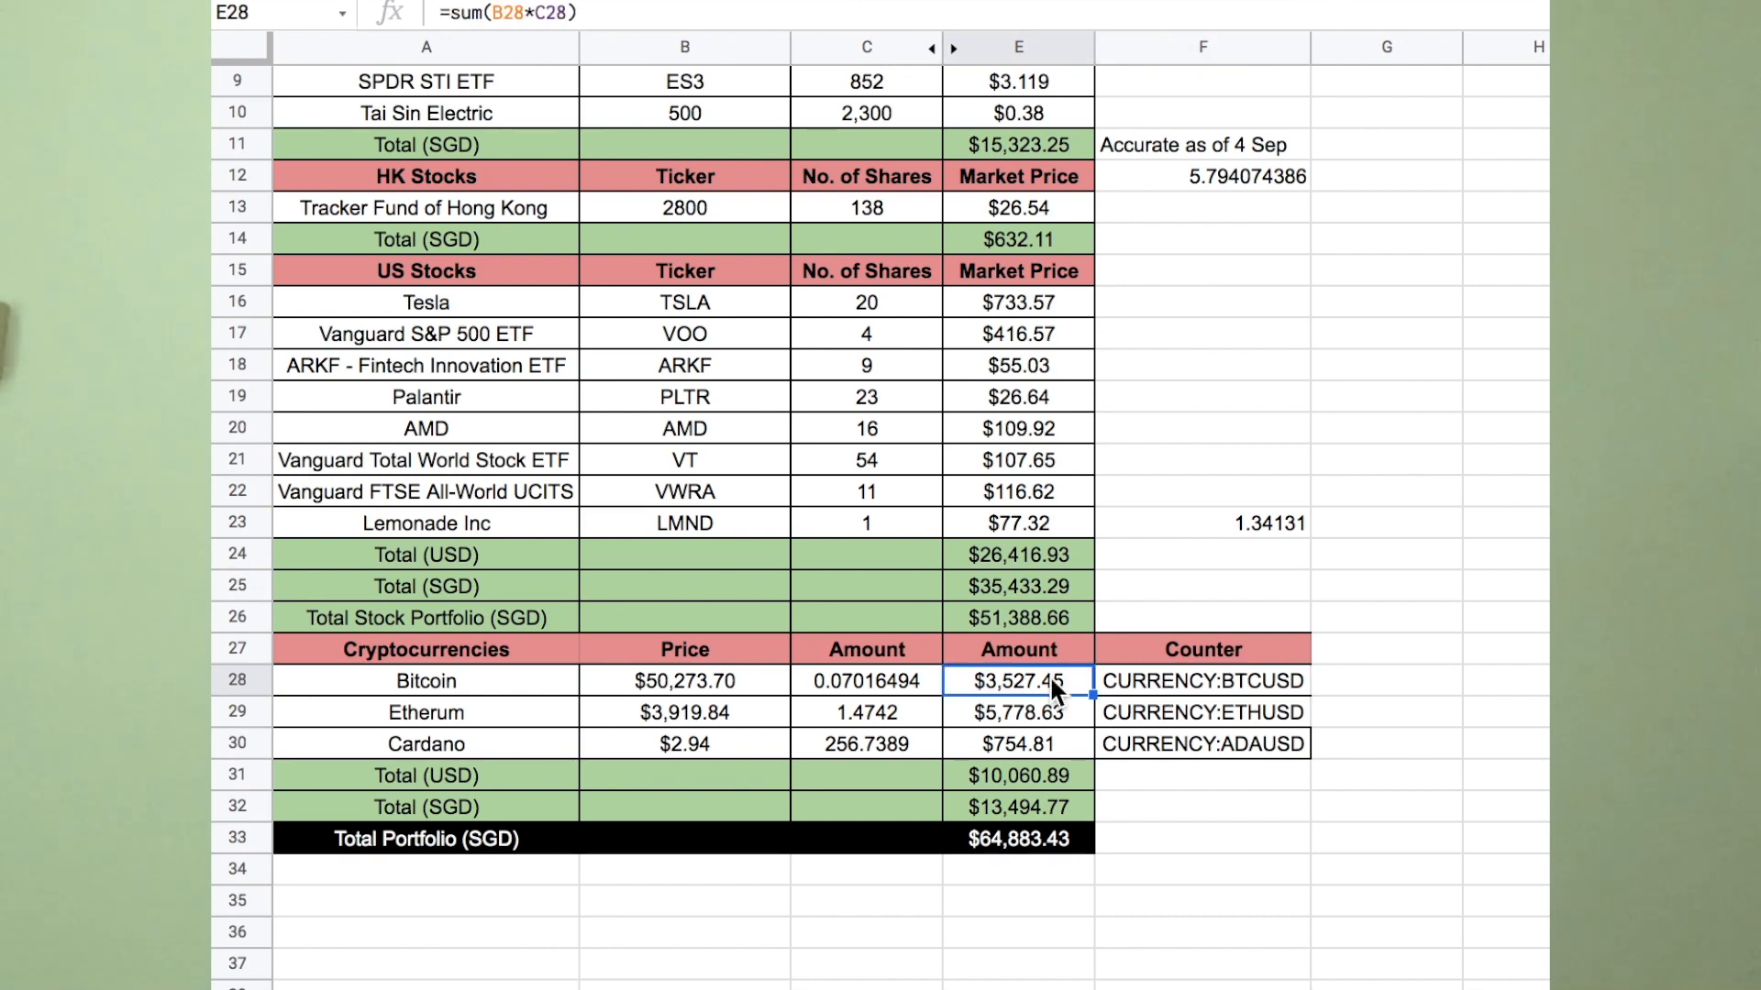
left_click(1259, 807)
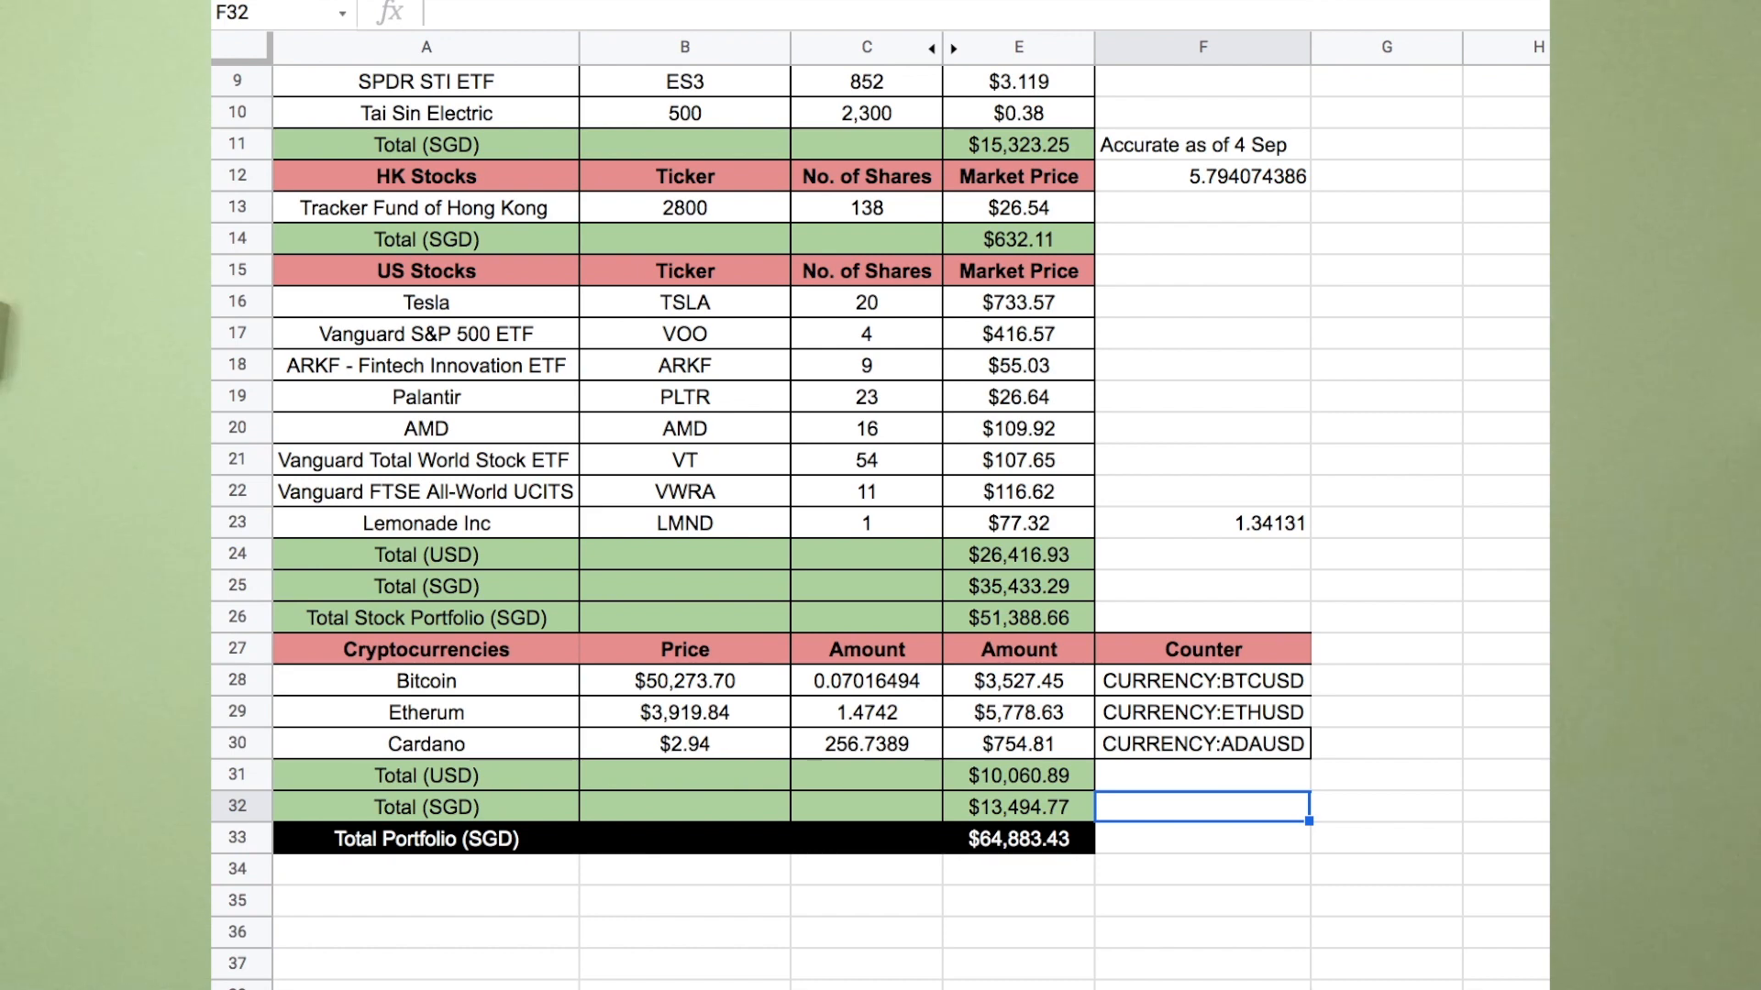